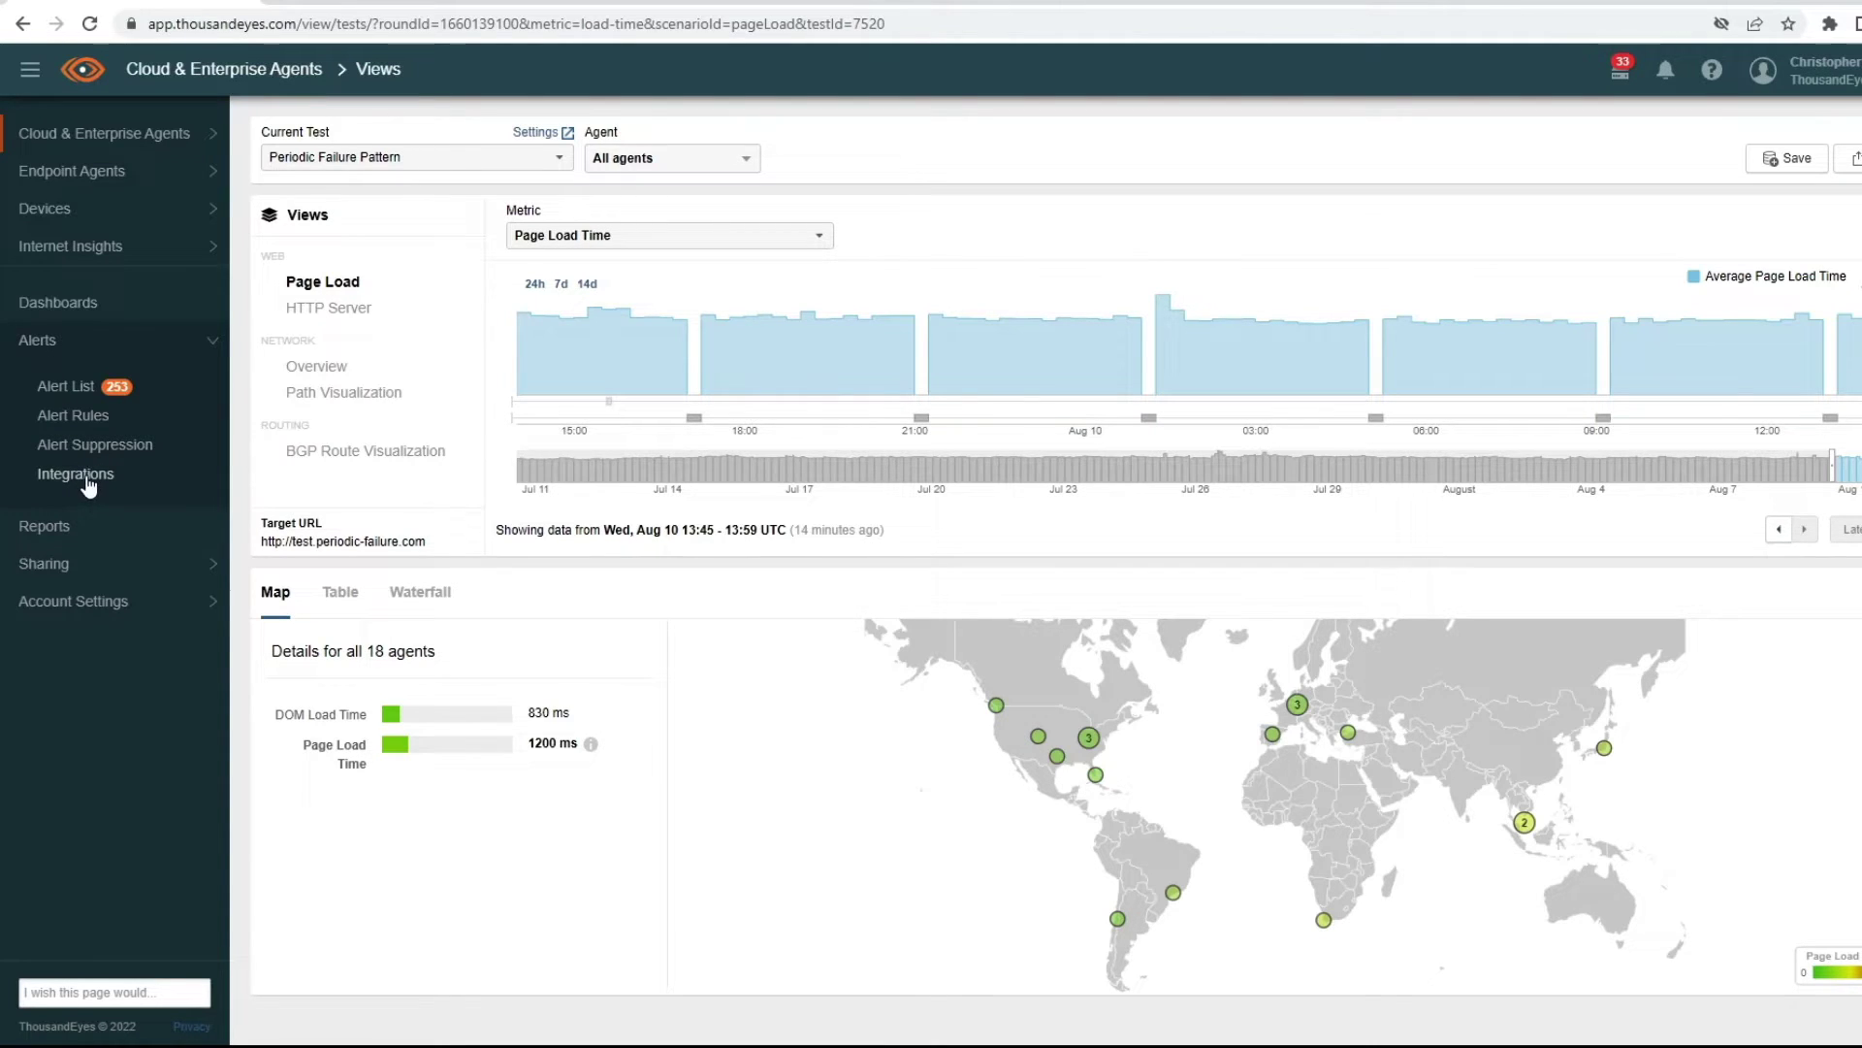
Open the Alerts > Integrations list showing the Splunk Integration Test.
left_click(88, 481)
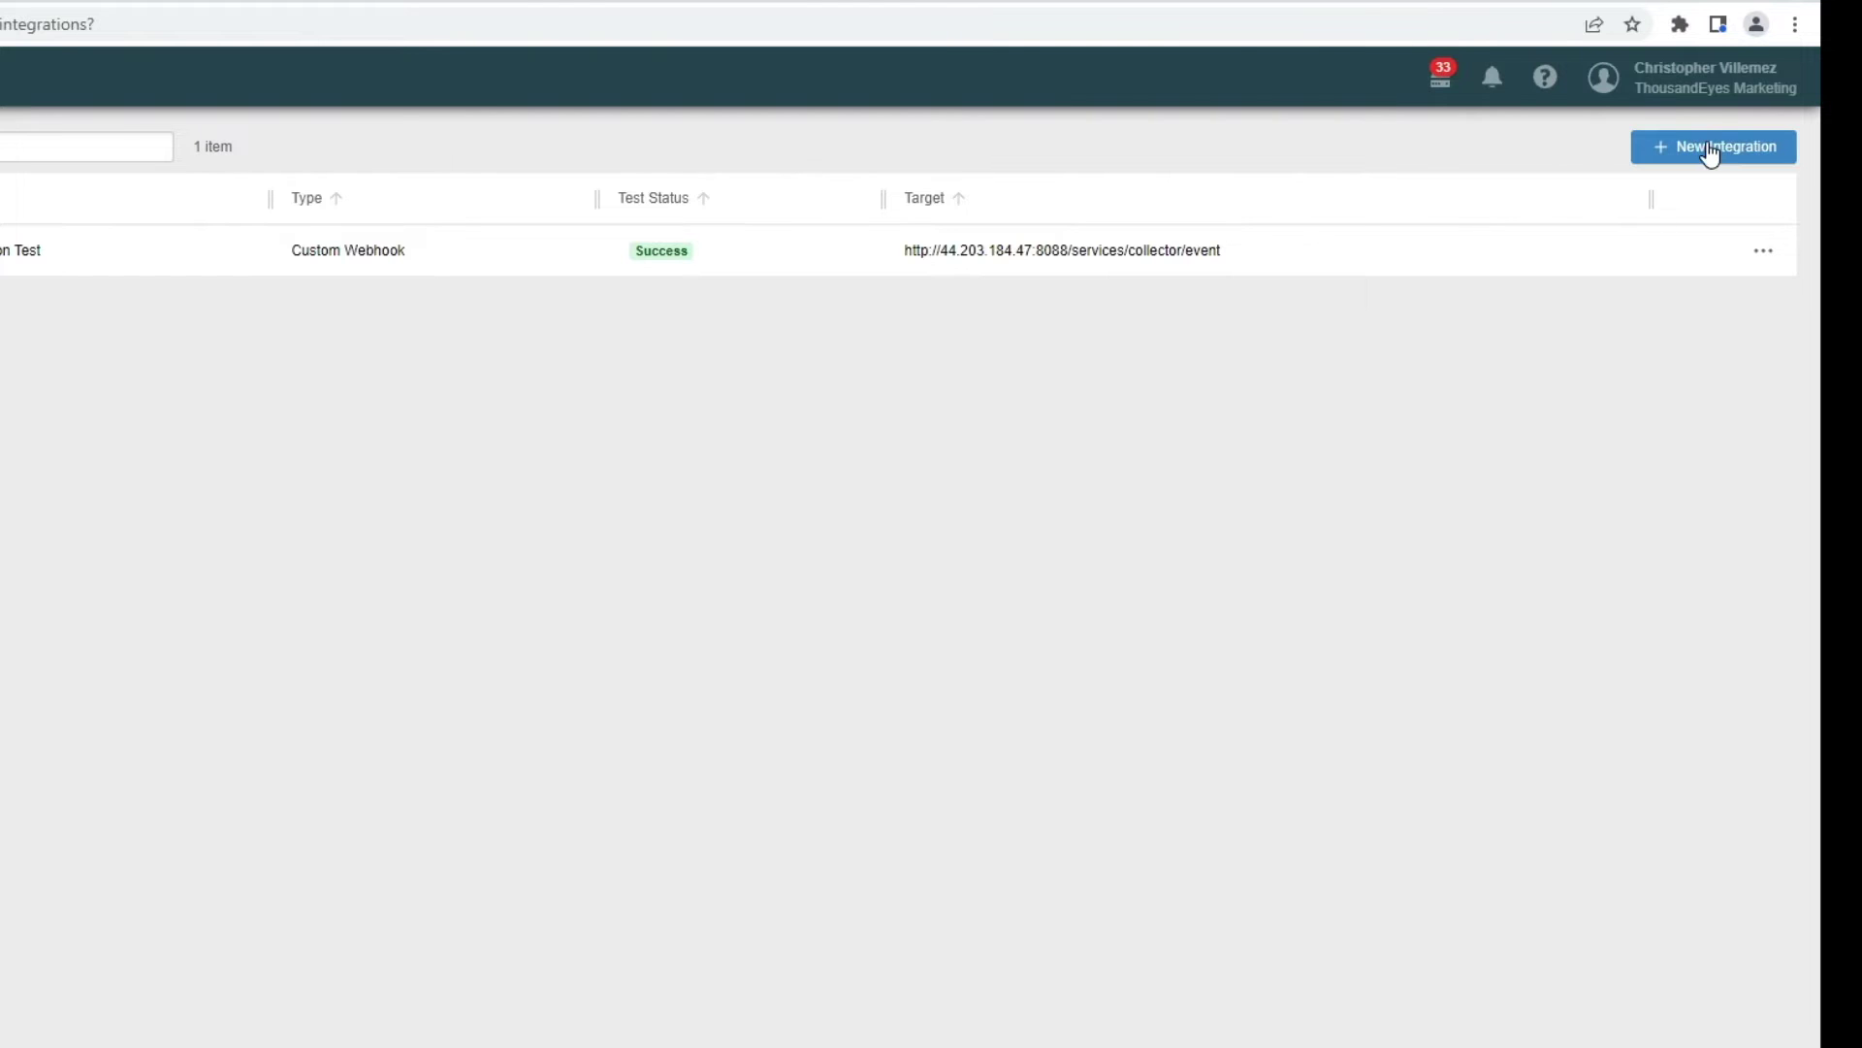
Start a new custom integration, visiting the Name and URL fields without filling them.
left_click(1710, 153)
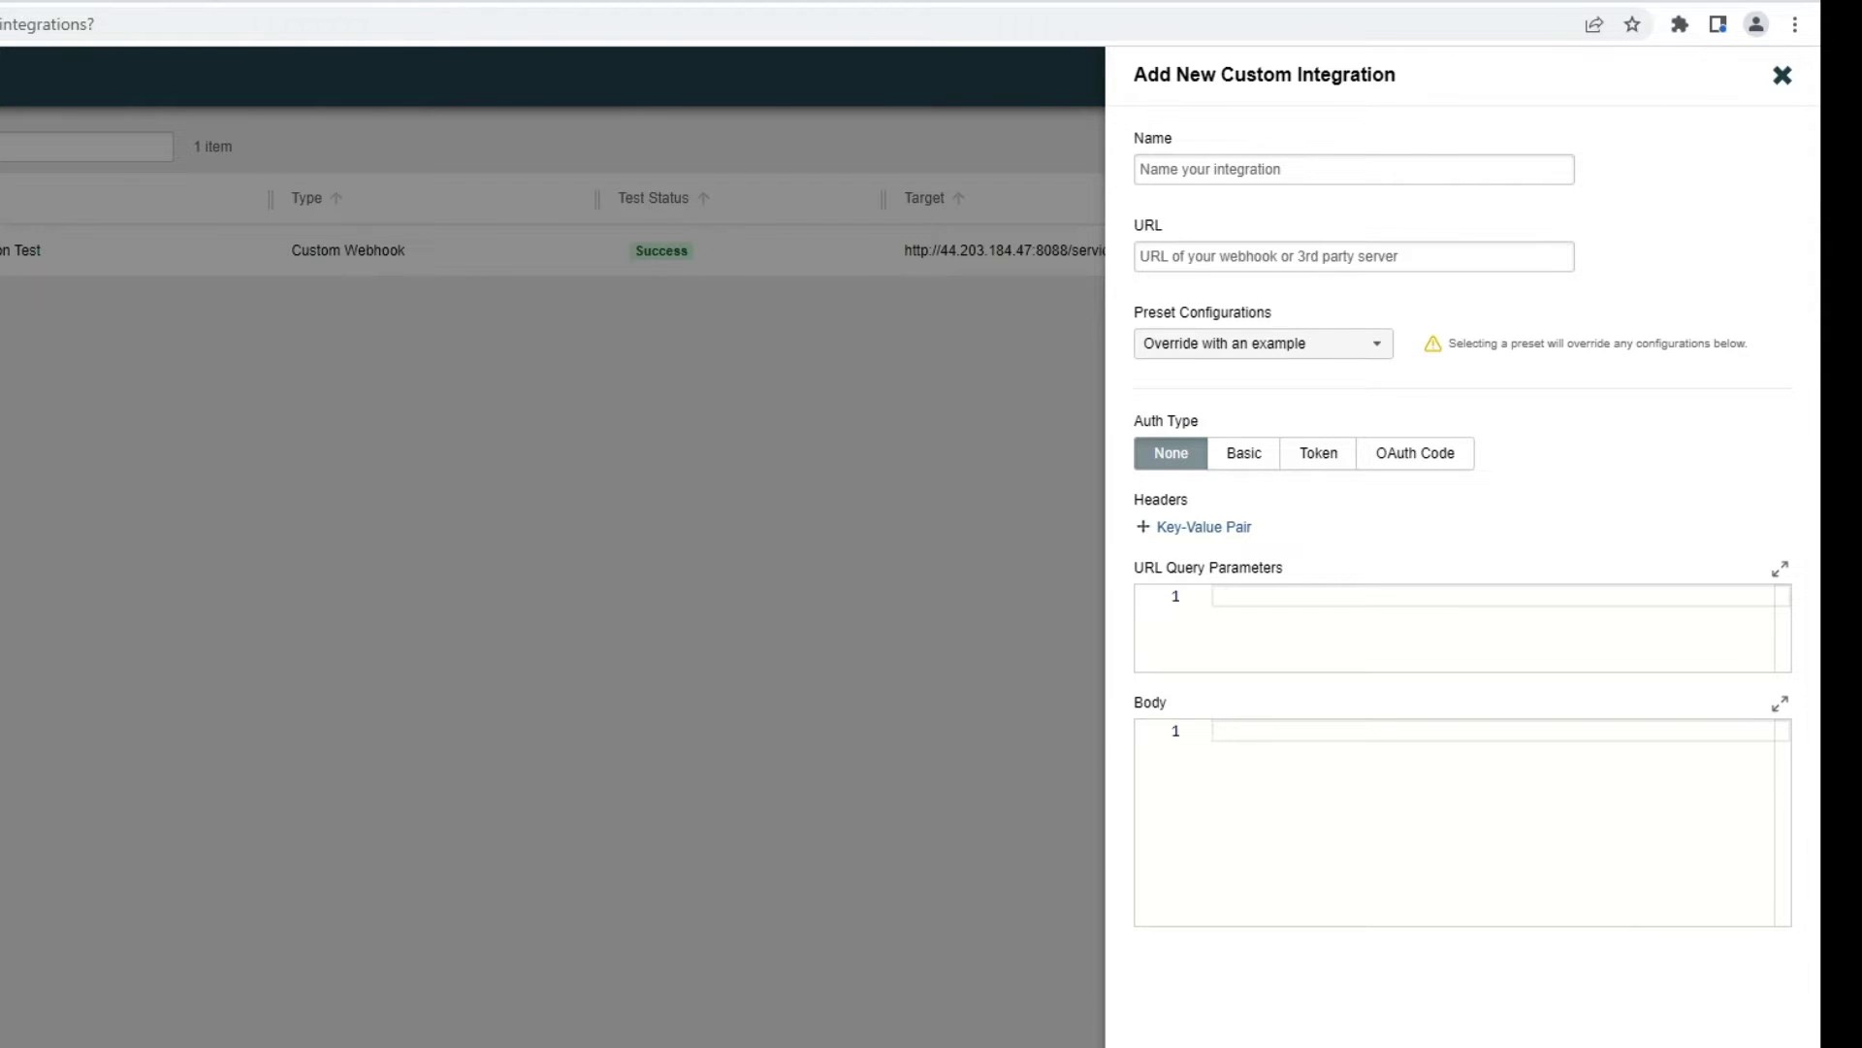
left_click(1229, 171)
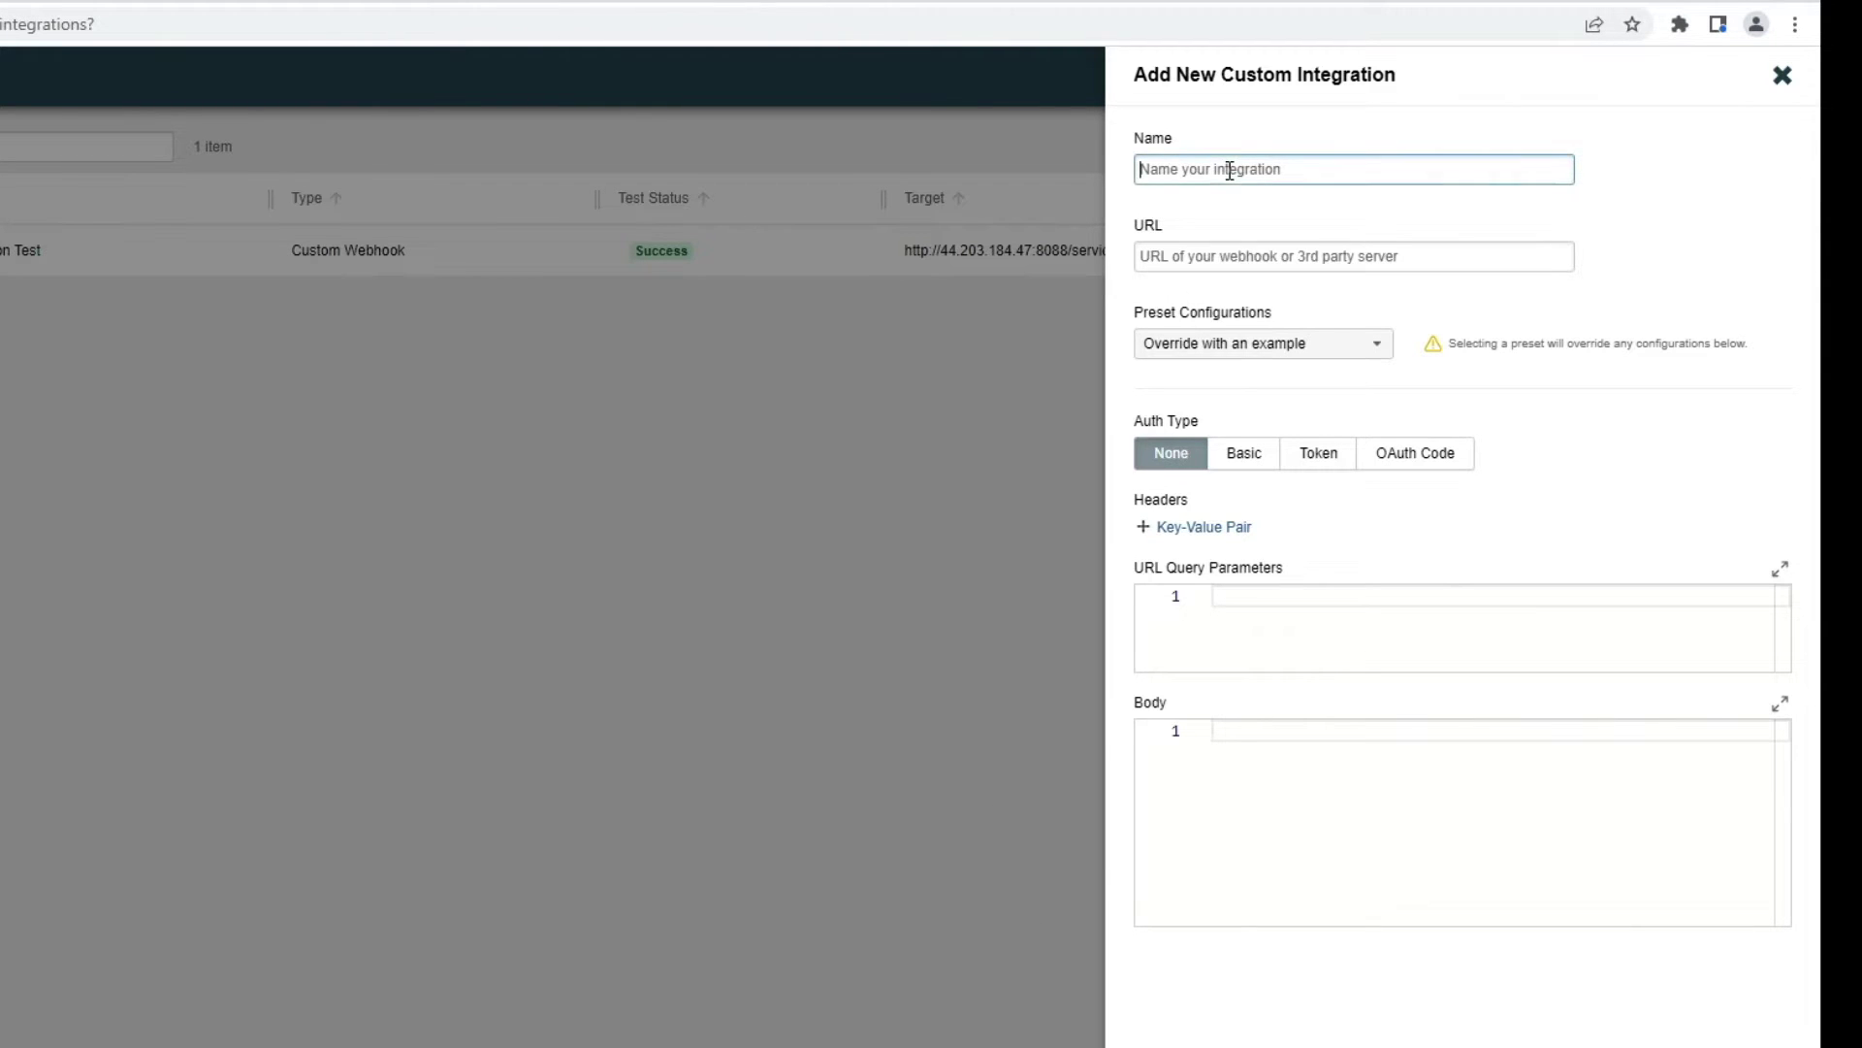
left_click(1184, 248)
left_click(1196, 222)
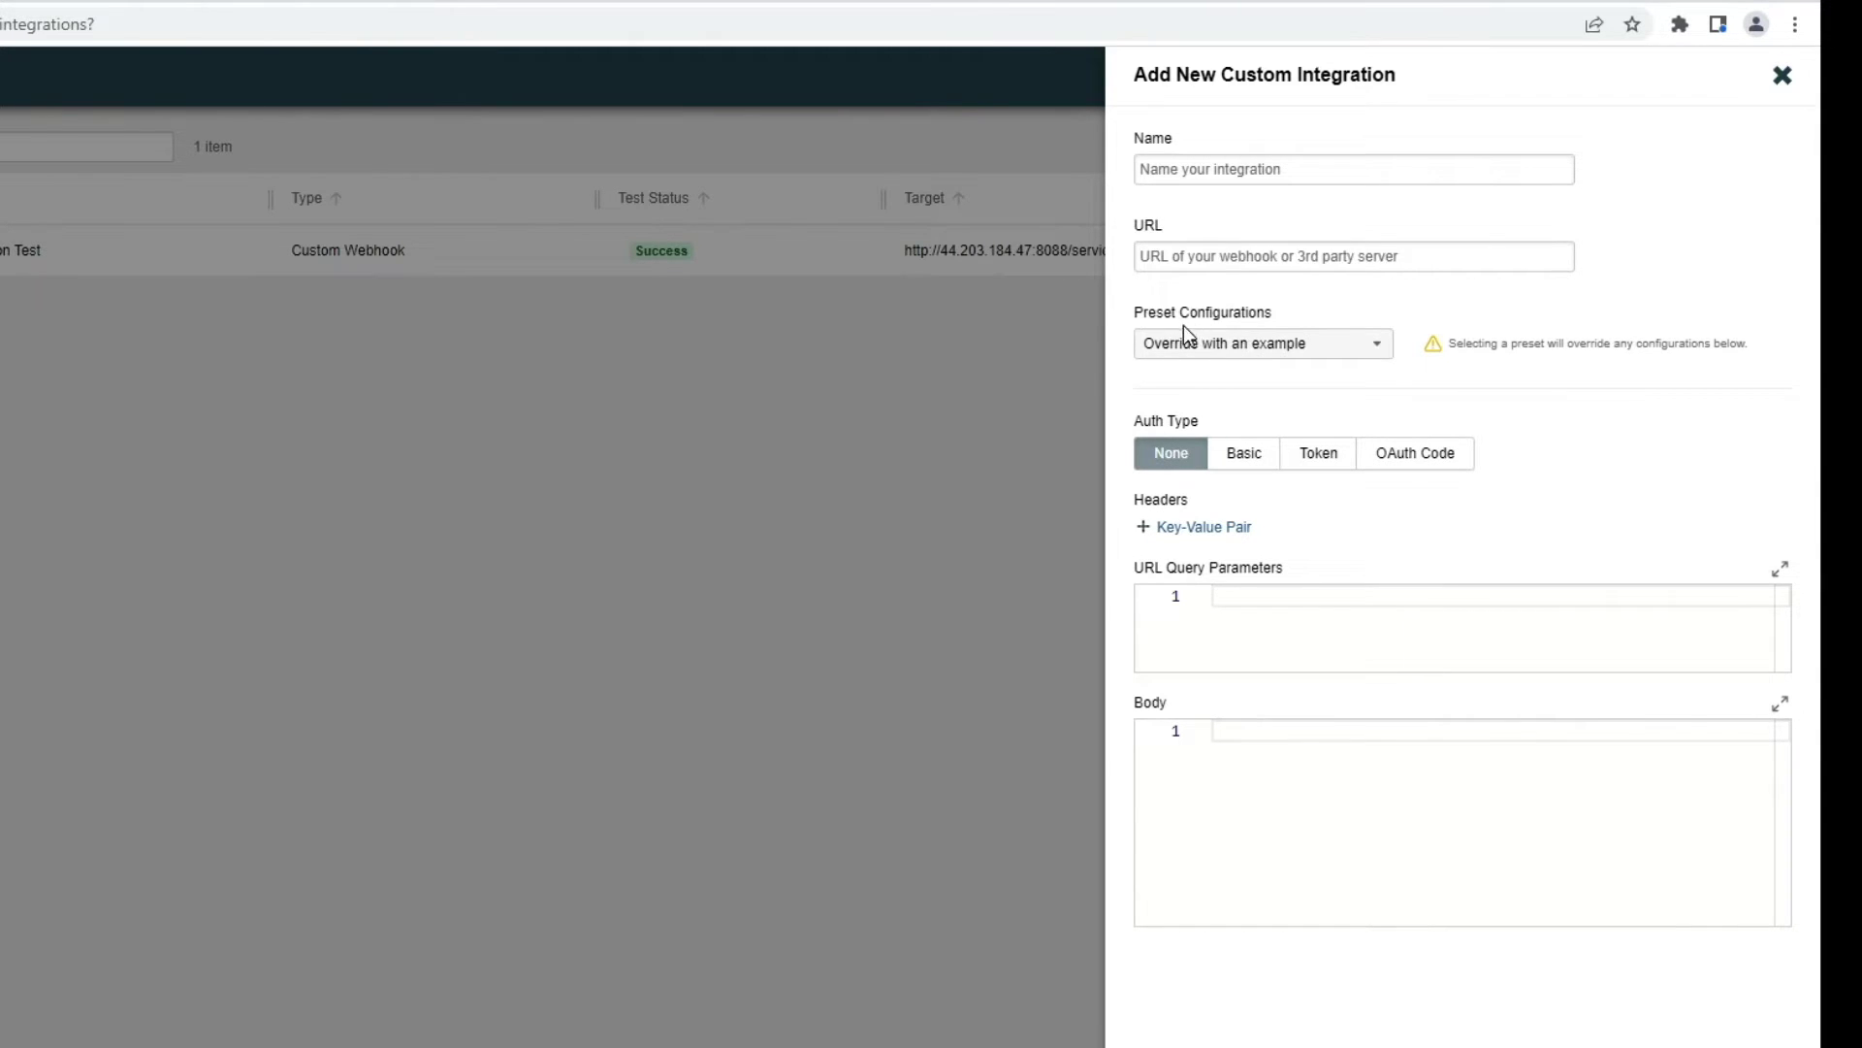
Load the AppDynamics preset configuration and review its example JSON payload.
left_click(1178, 354)
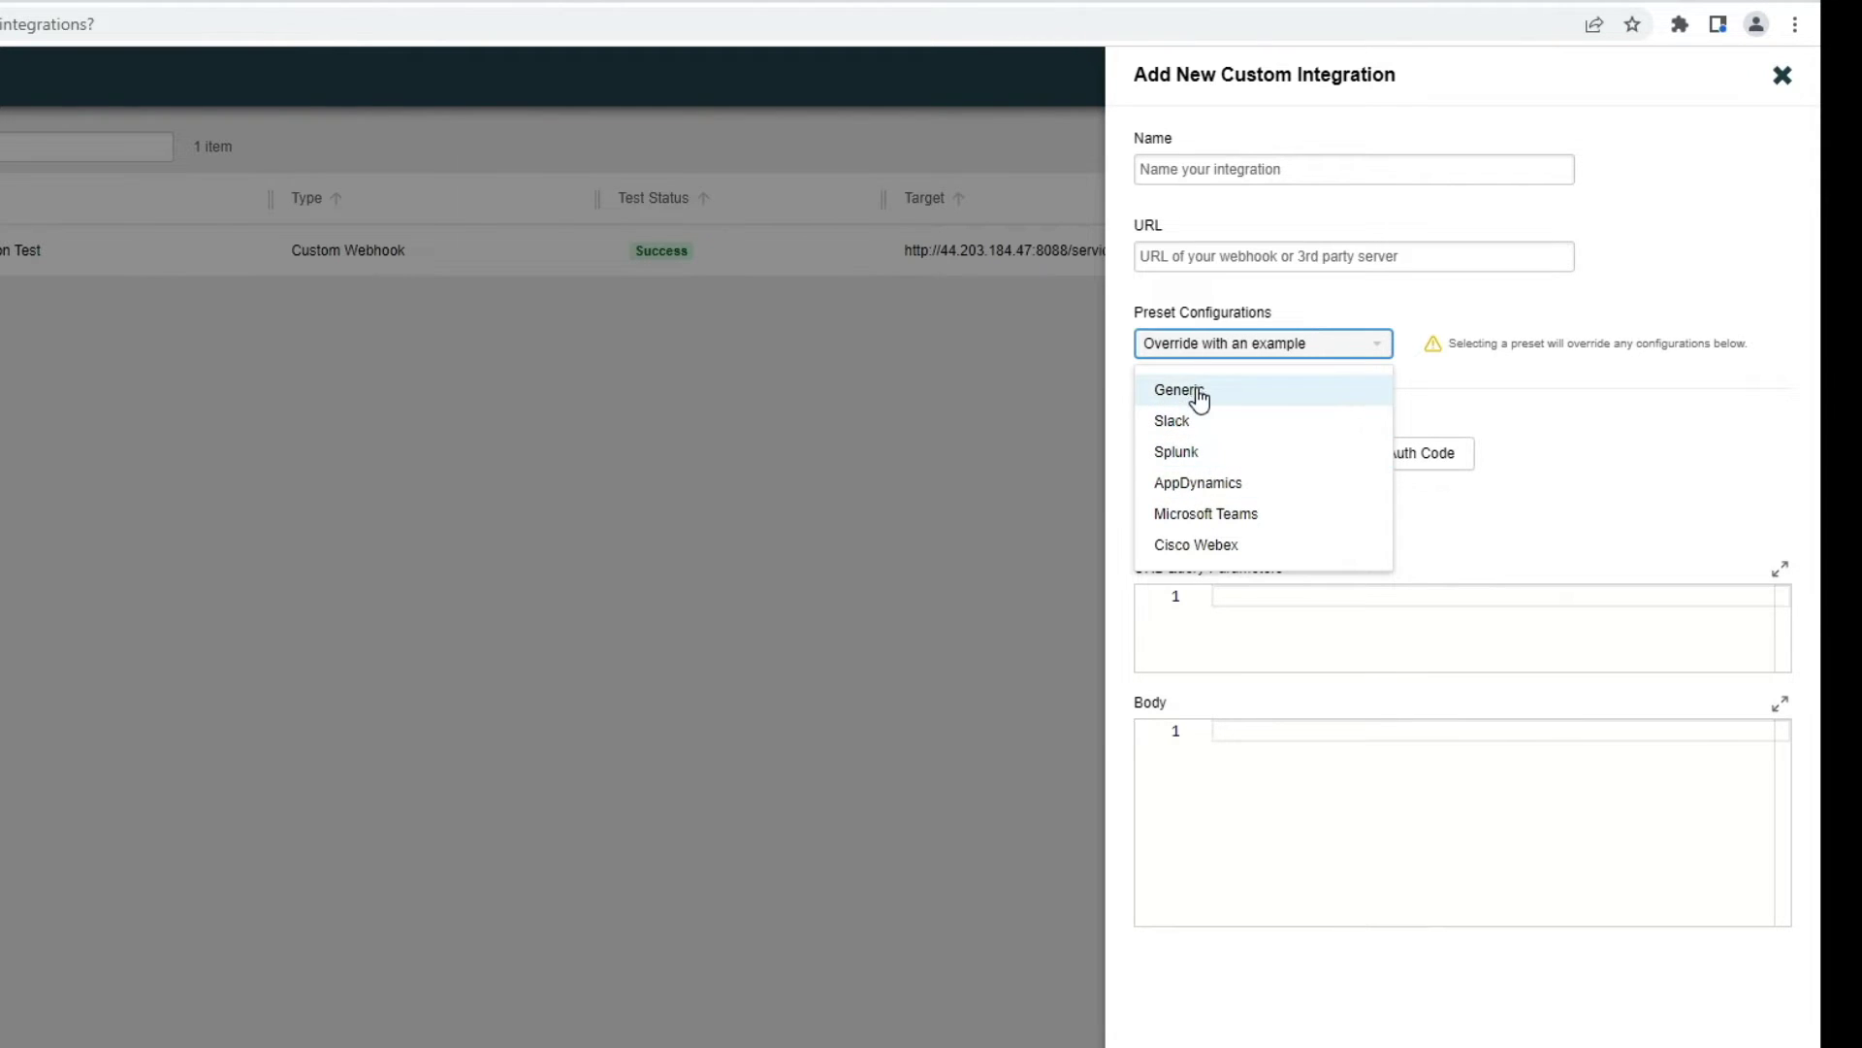
left_click(1211, 485)
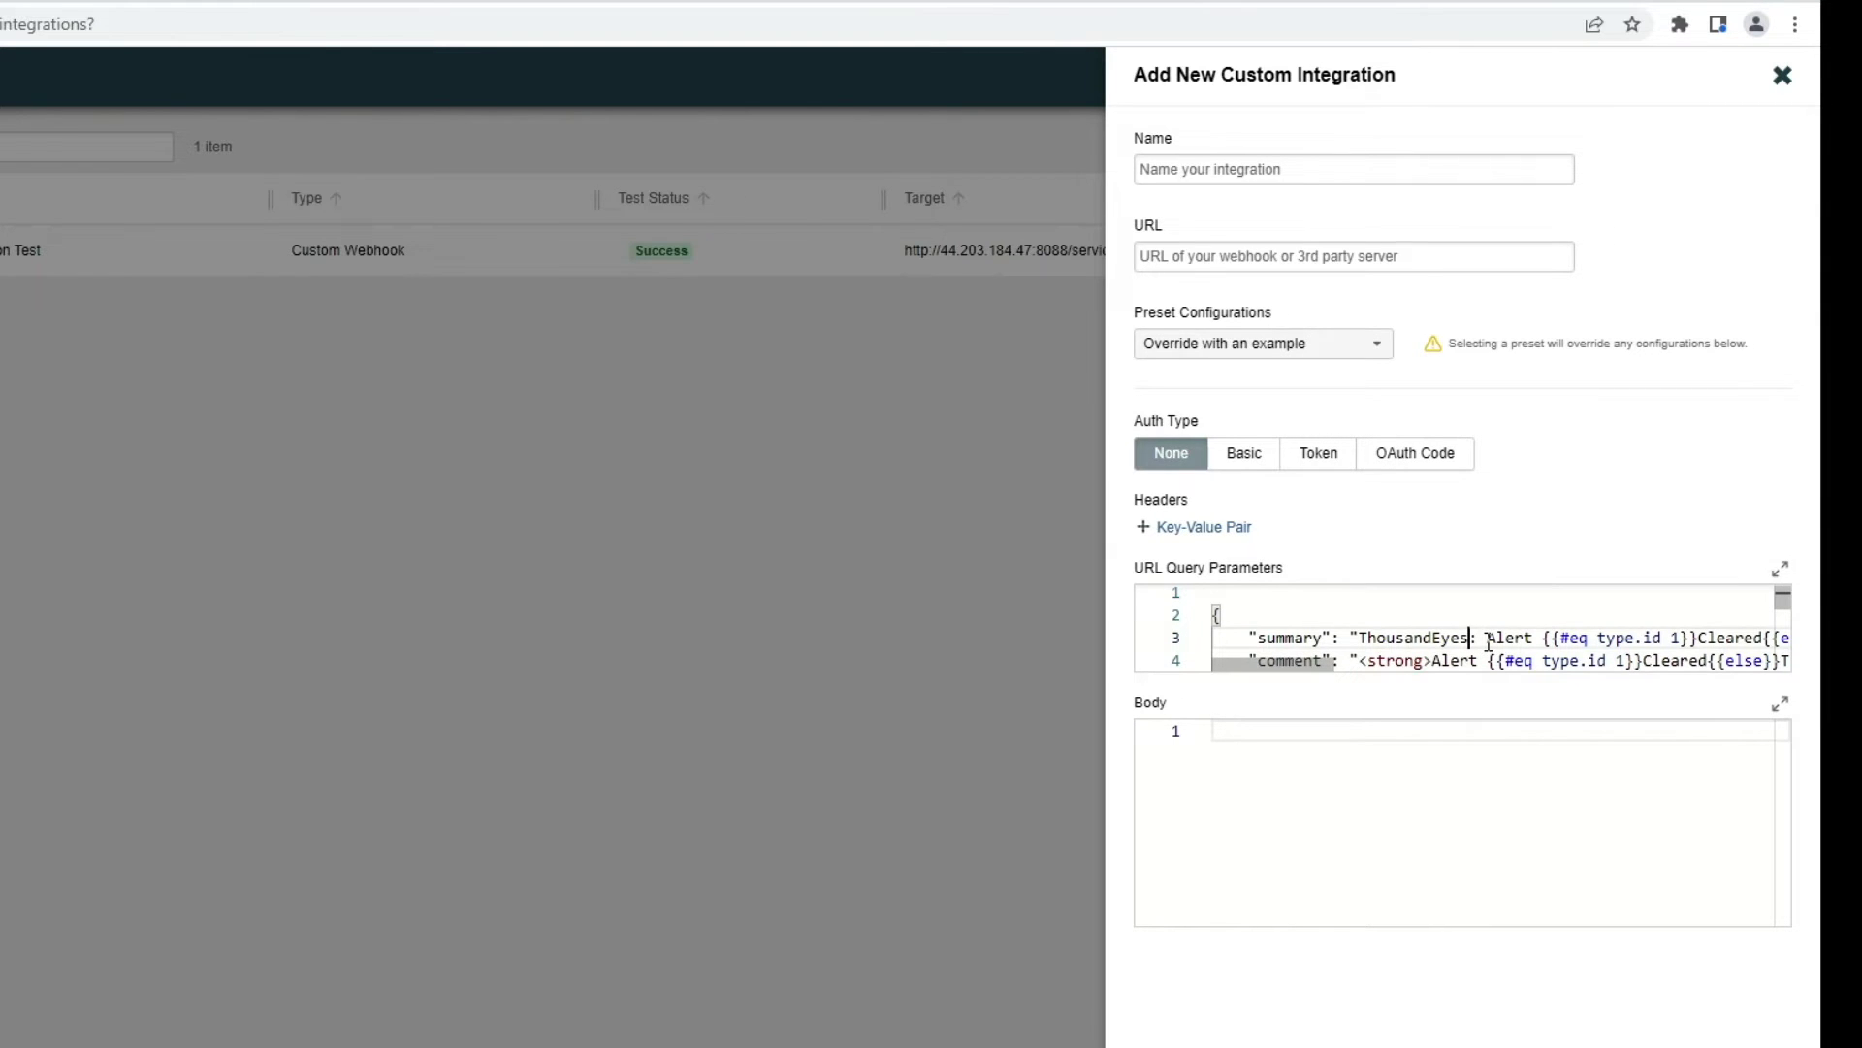
scroll(1489, 640, "down", 3)
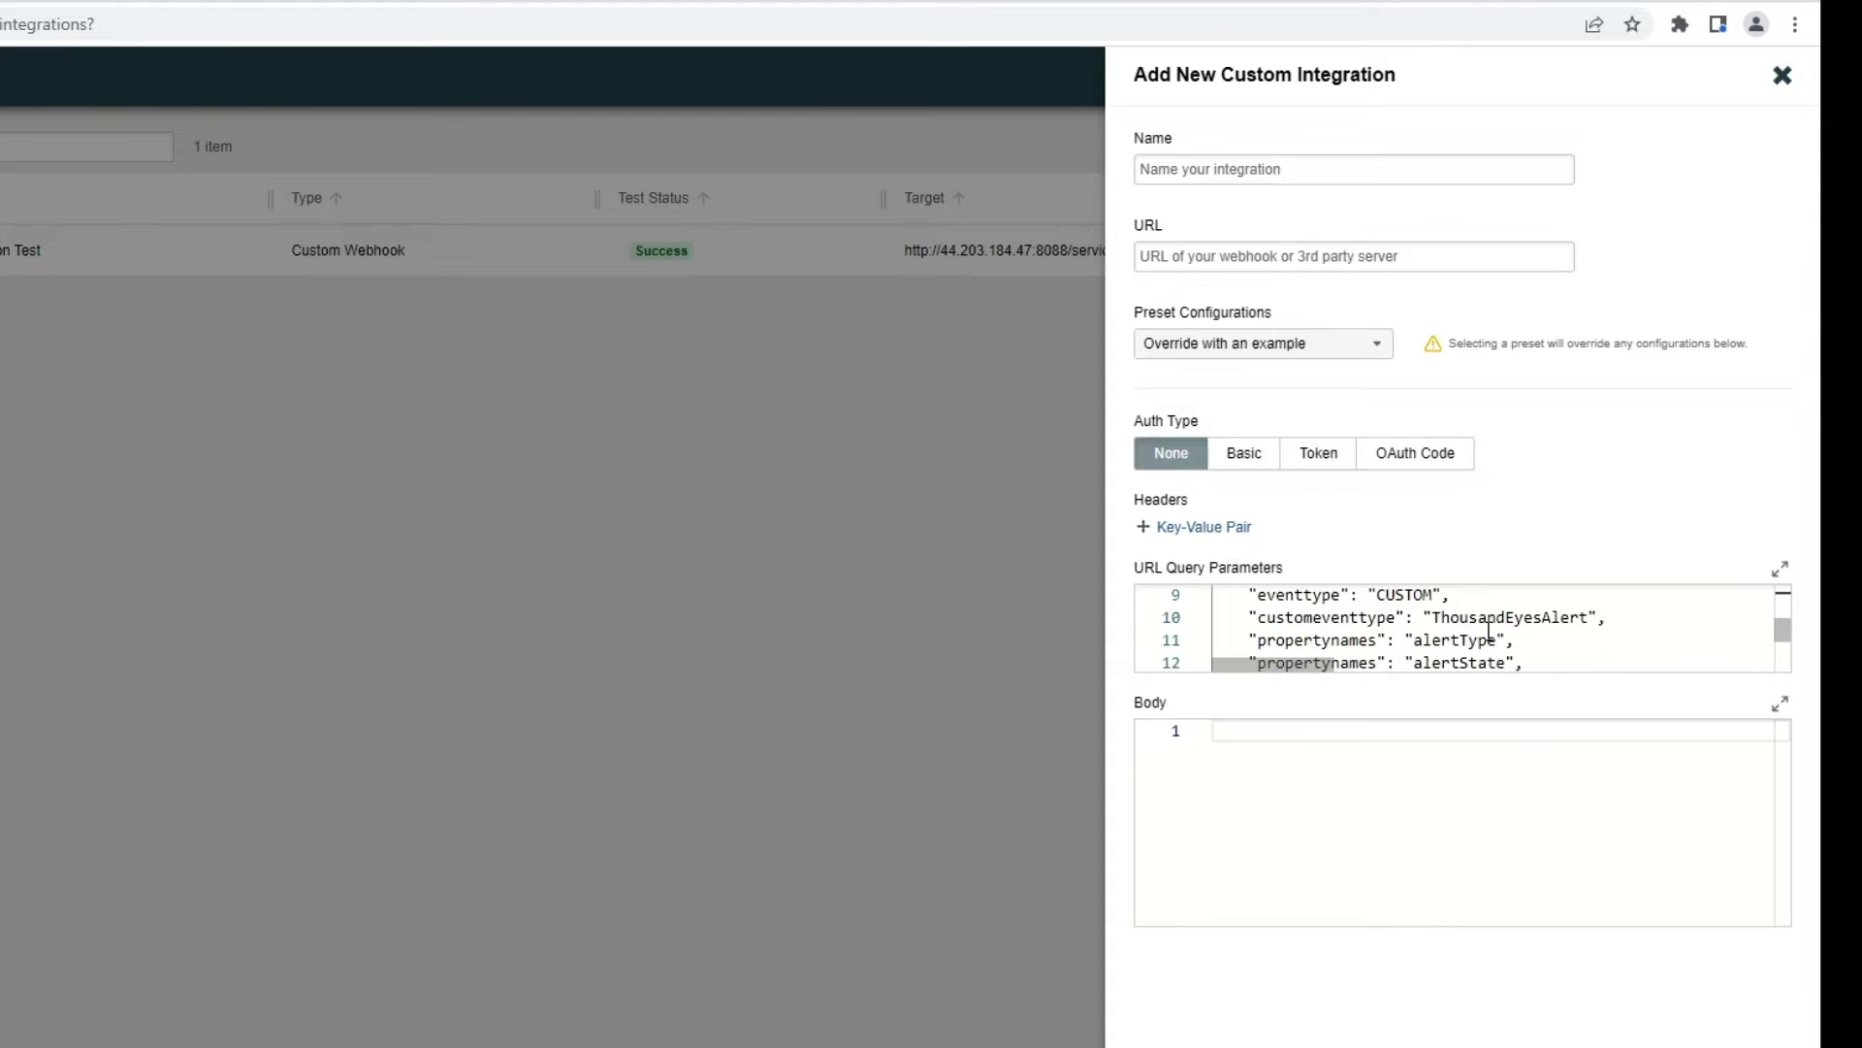
scroll(1489, 631, "down", 2)
scroll(1489, 631, "up", 5)
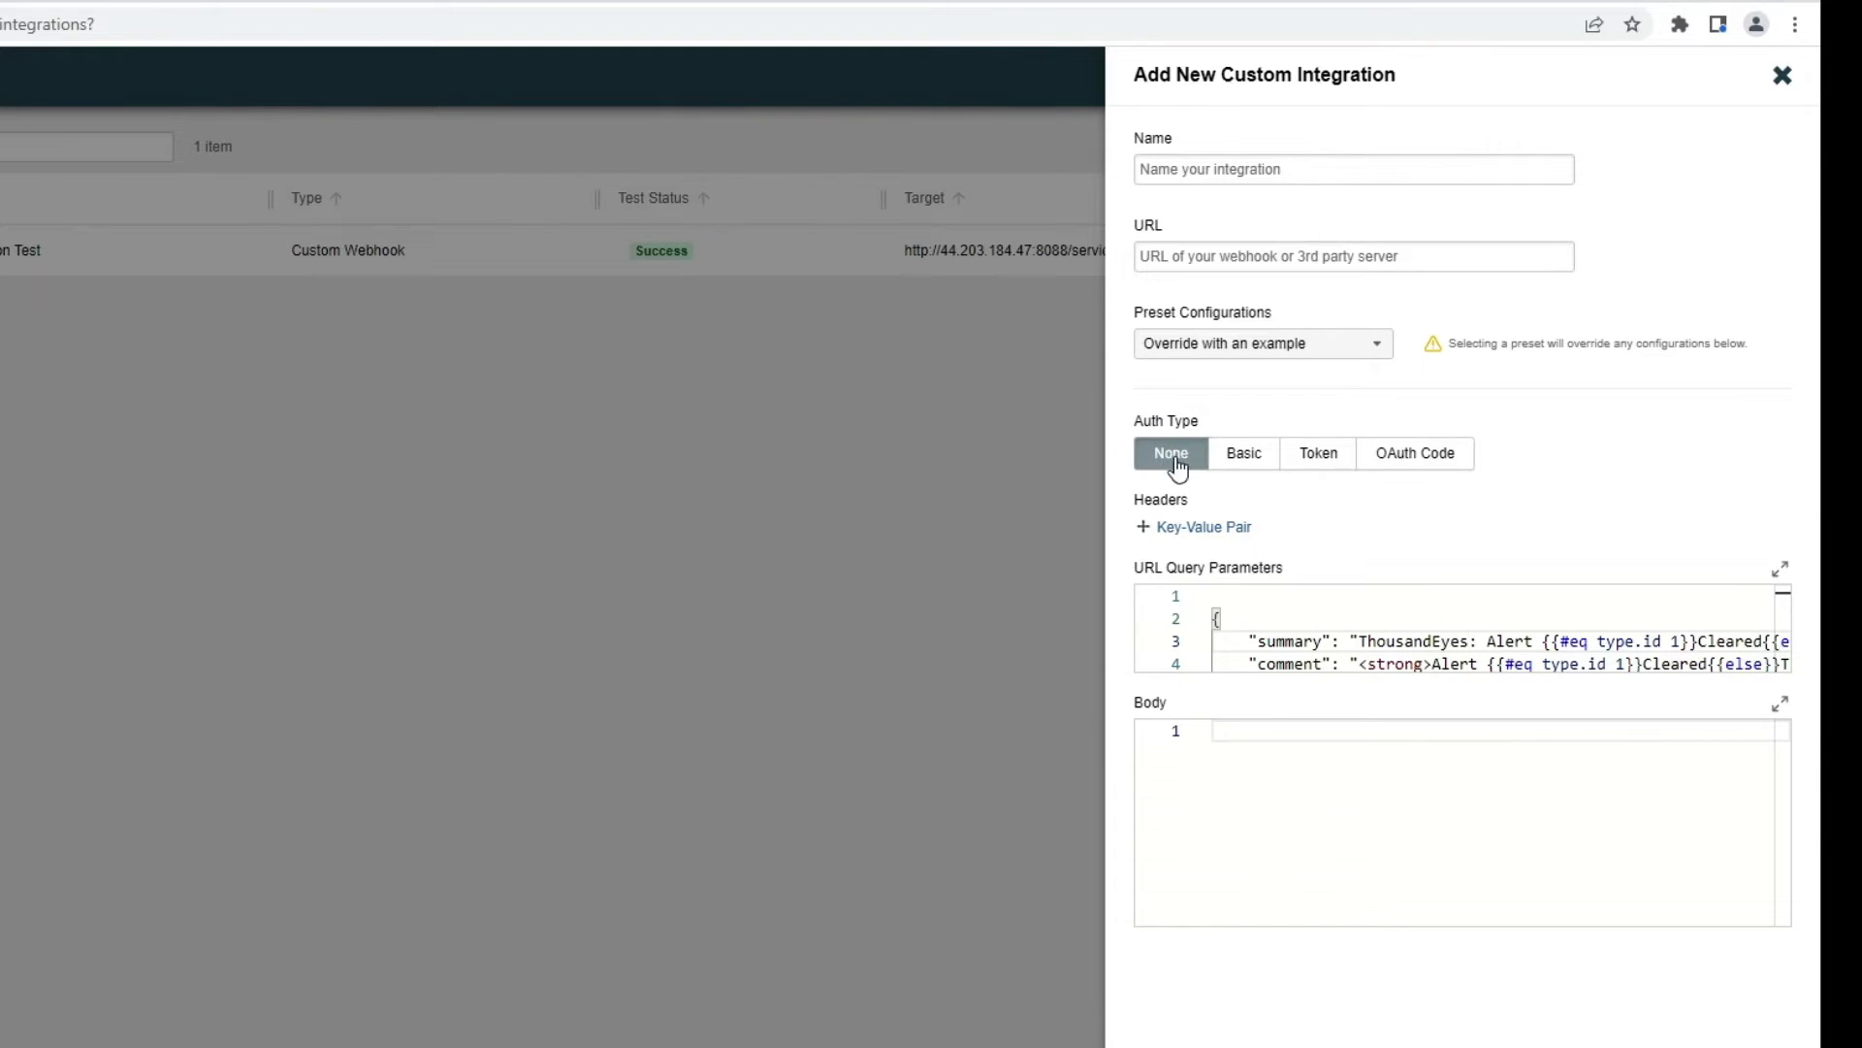
Try the Basic, Token and OAuth Code auth types, then leave authentication set to None.
left_click(1250, 453)
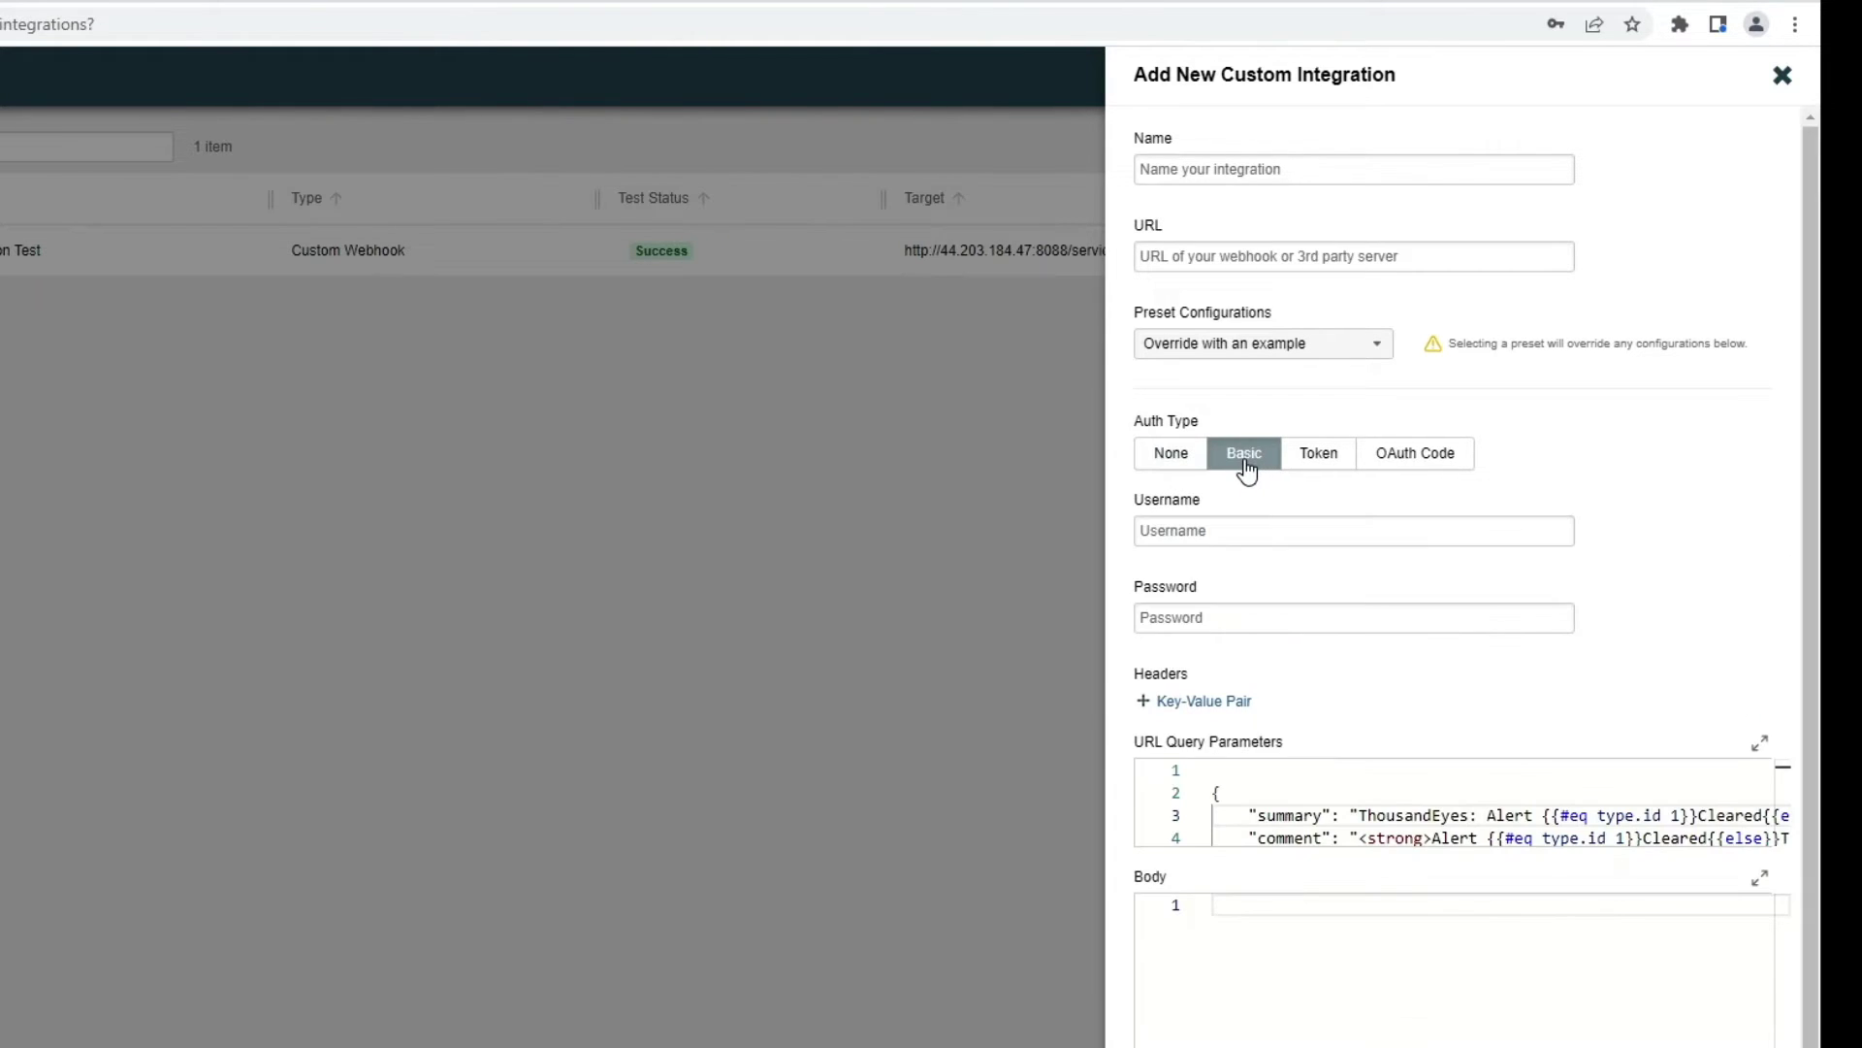
left_click(1328, 462)
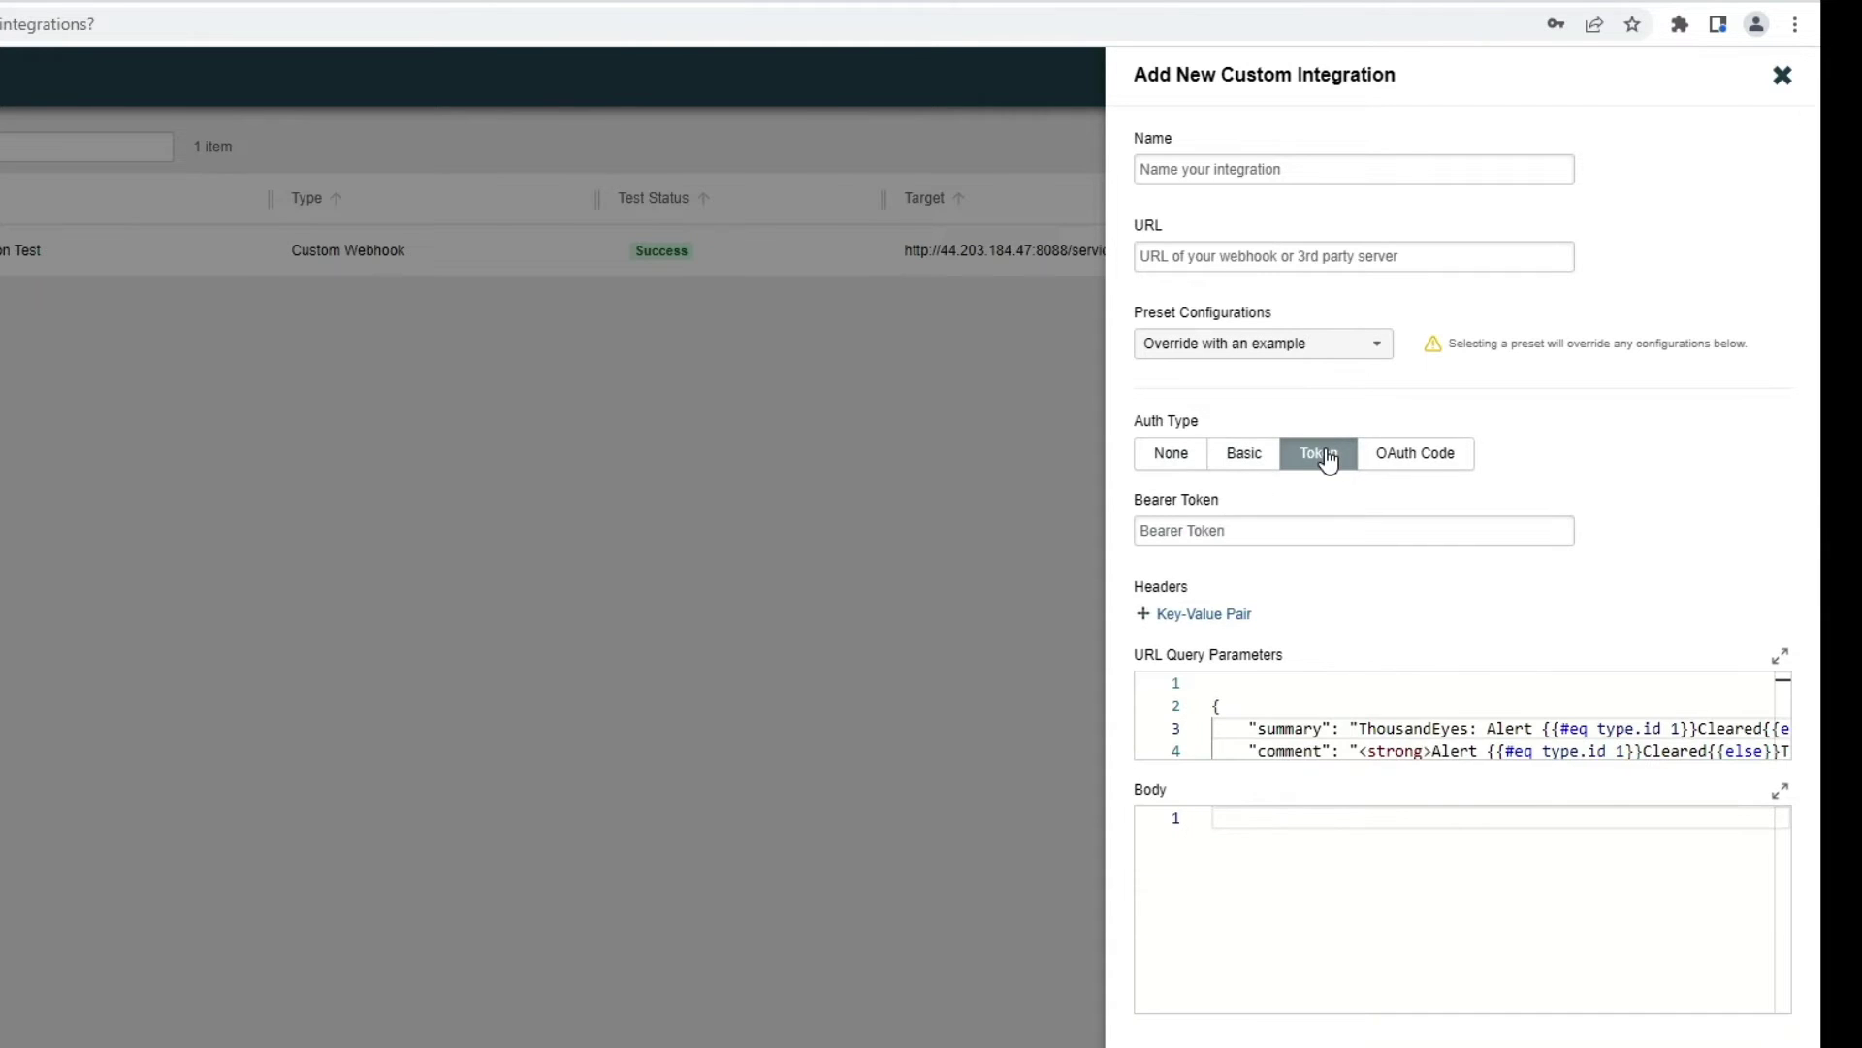
left_click(1407, 457)
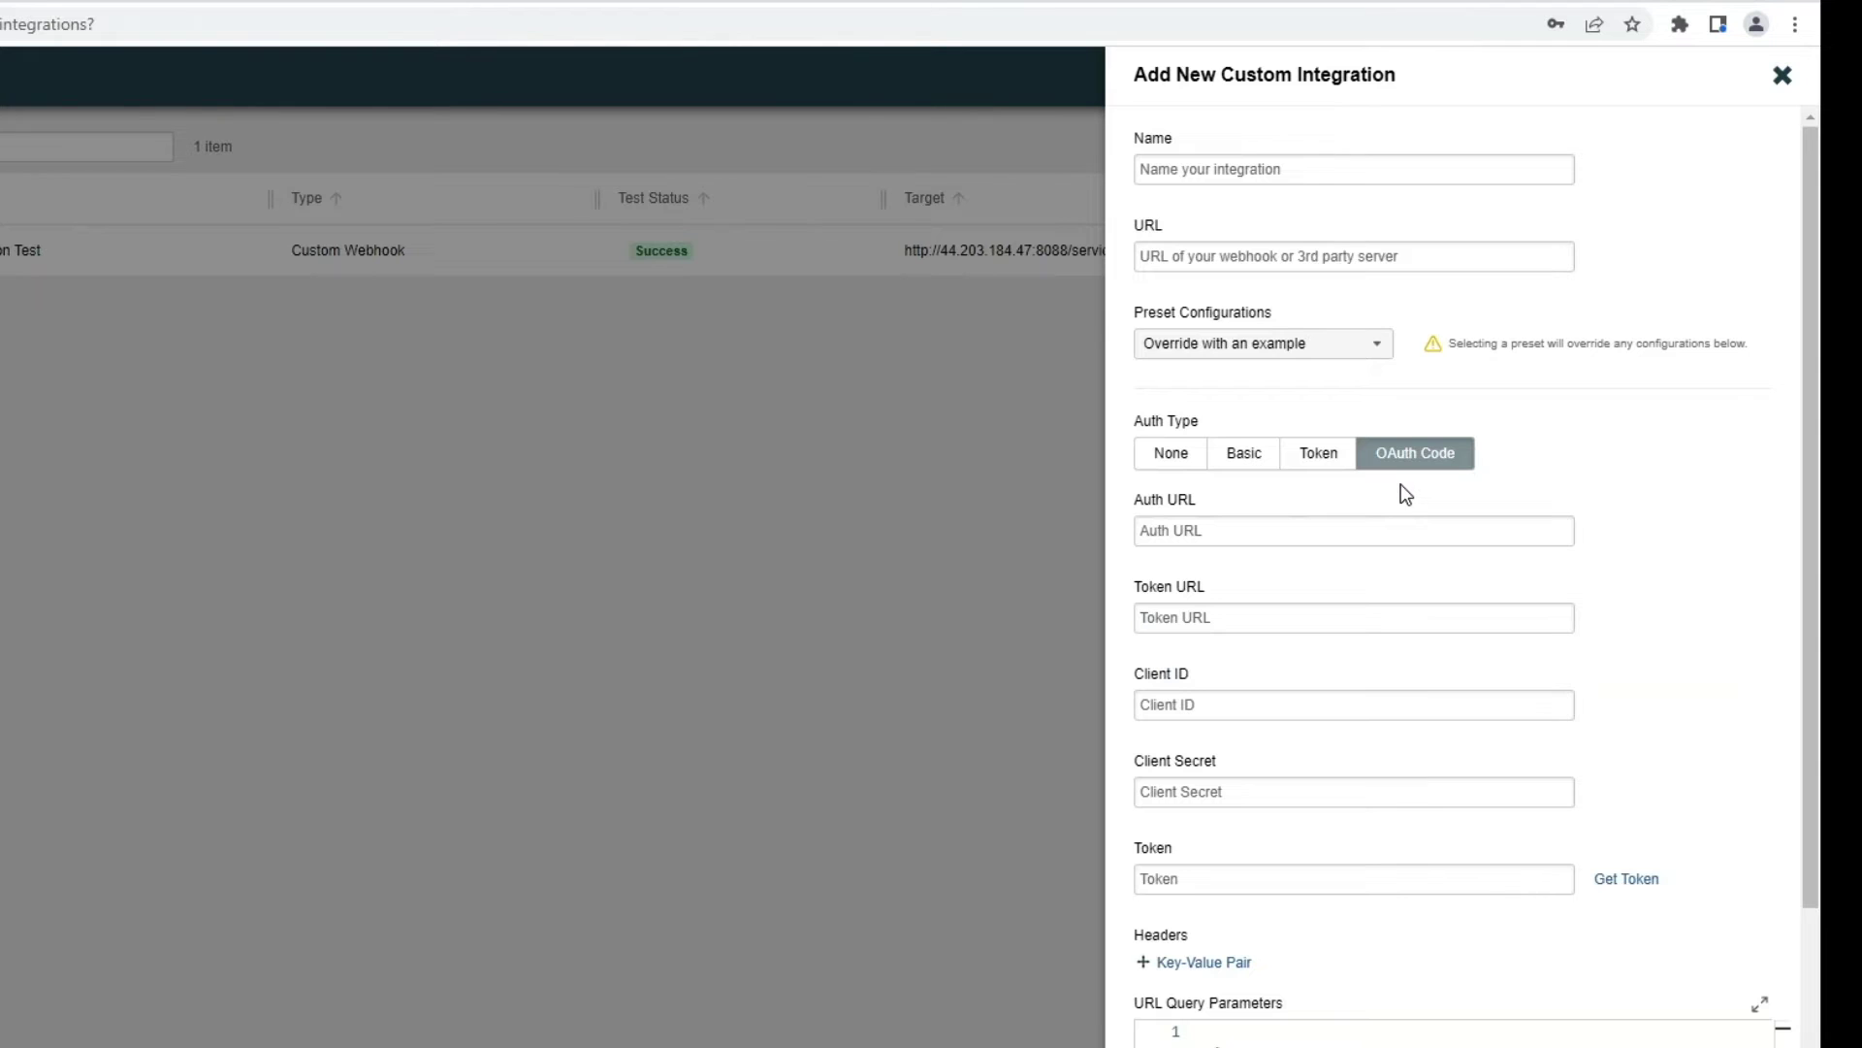
left_click(1177, 462)
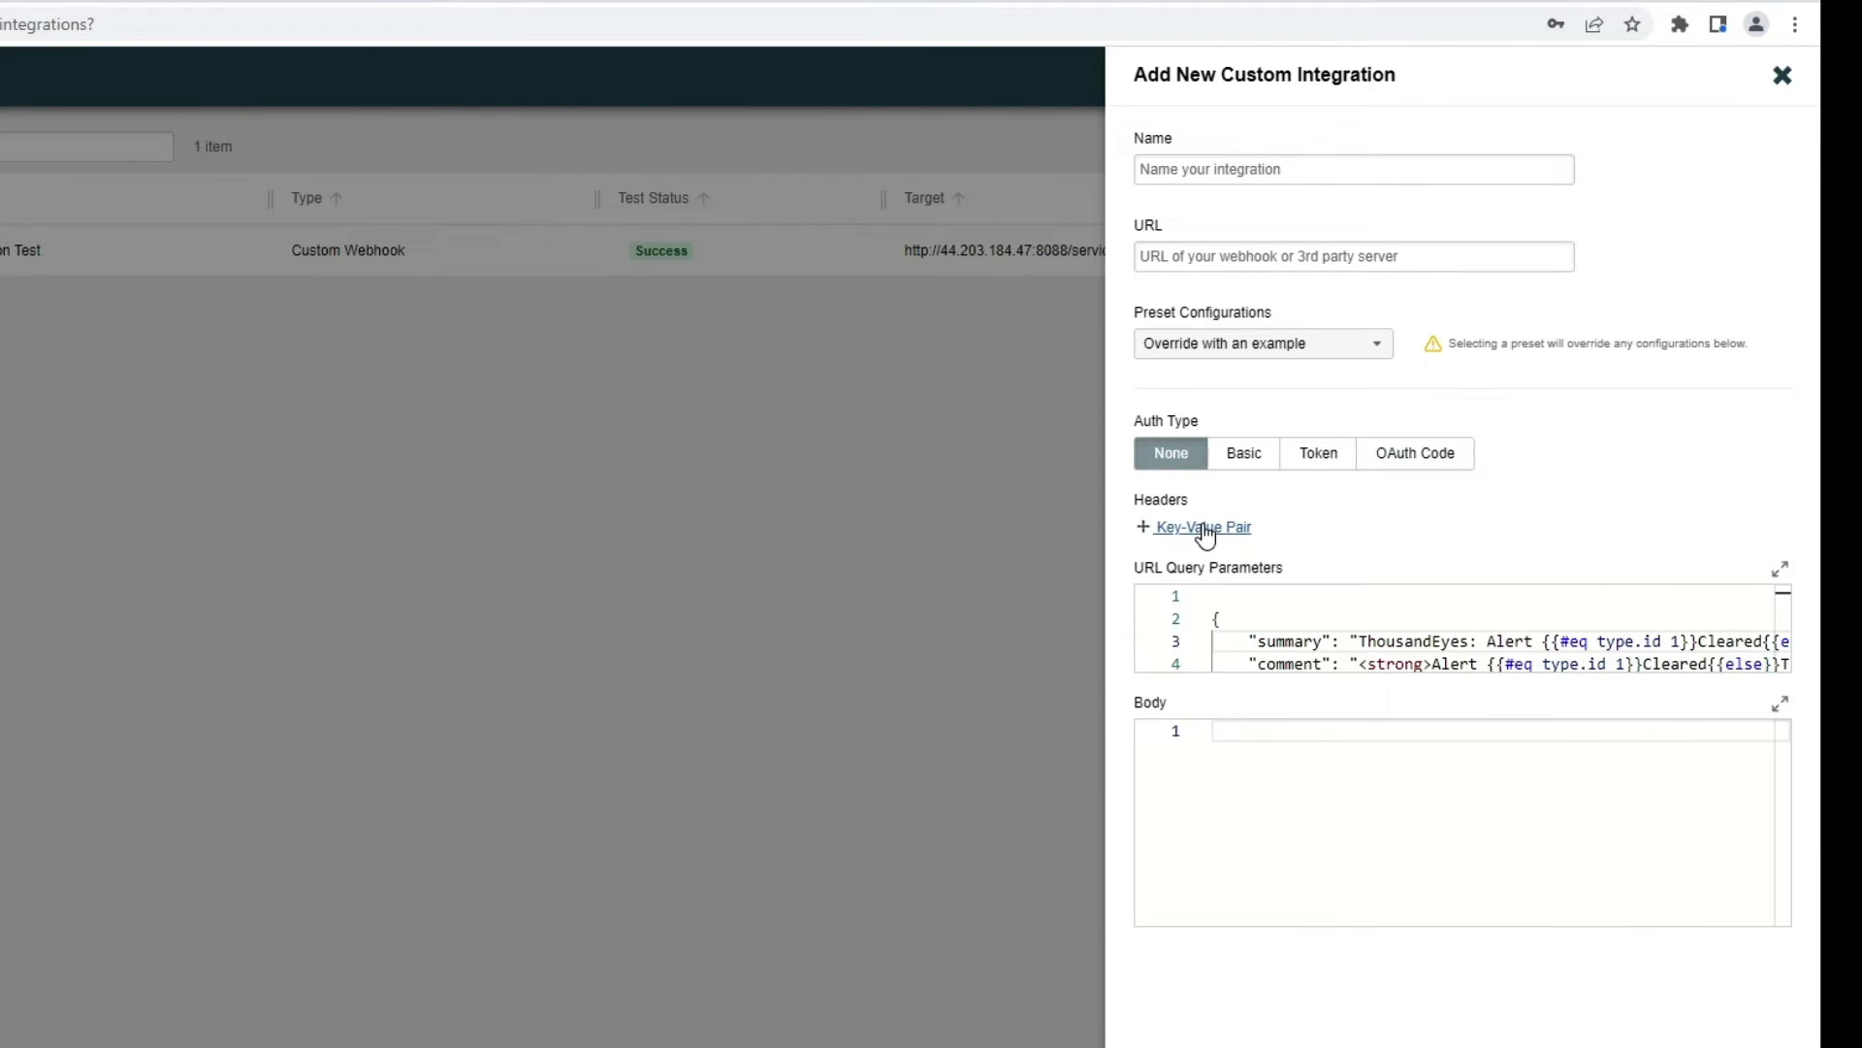
Add three empty header key-value rows and look through the URL Query Parameters payload.
left_click(1206, 529)
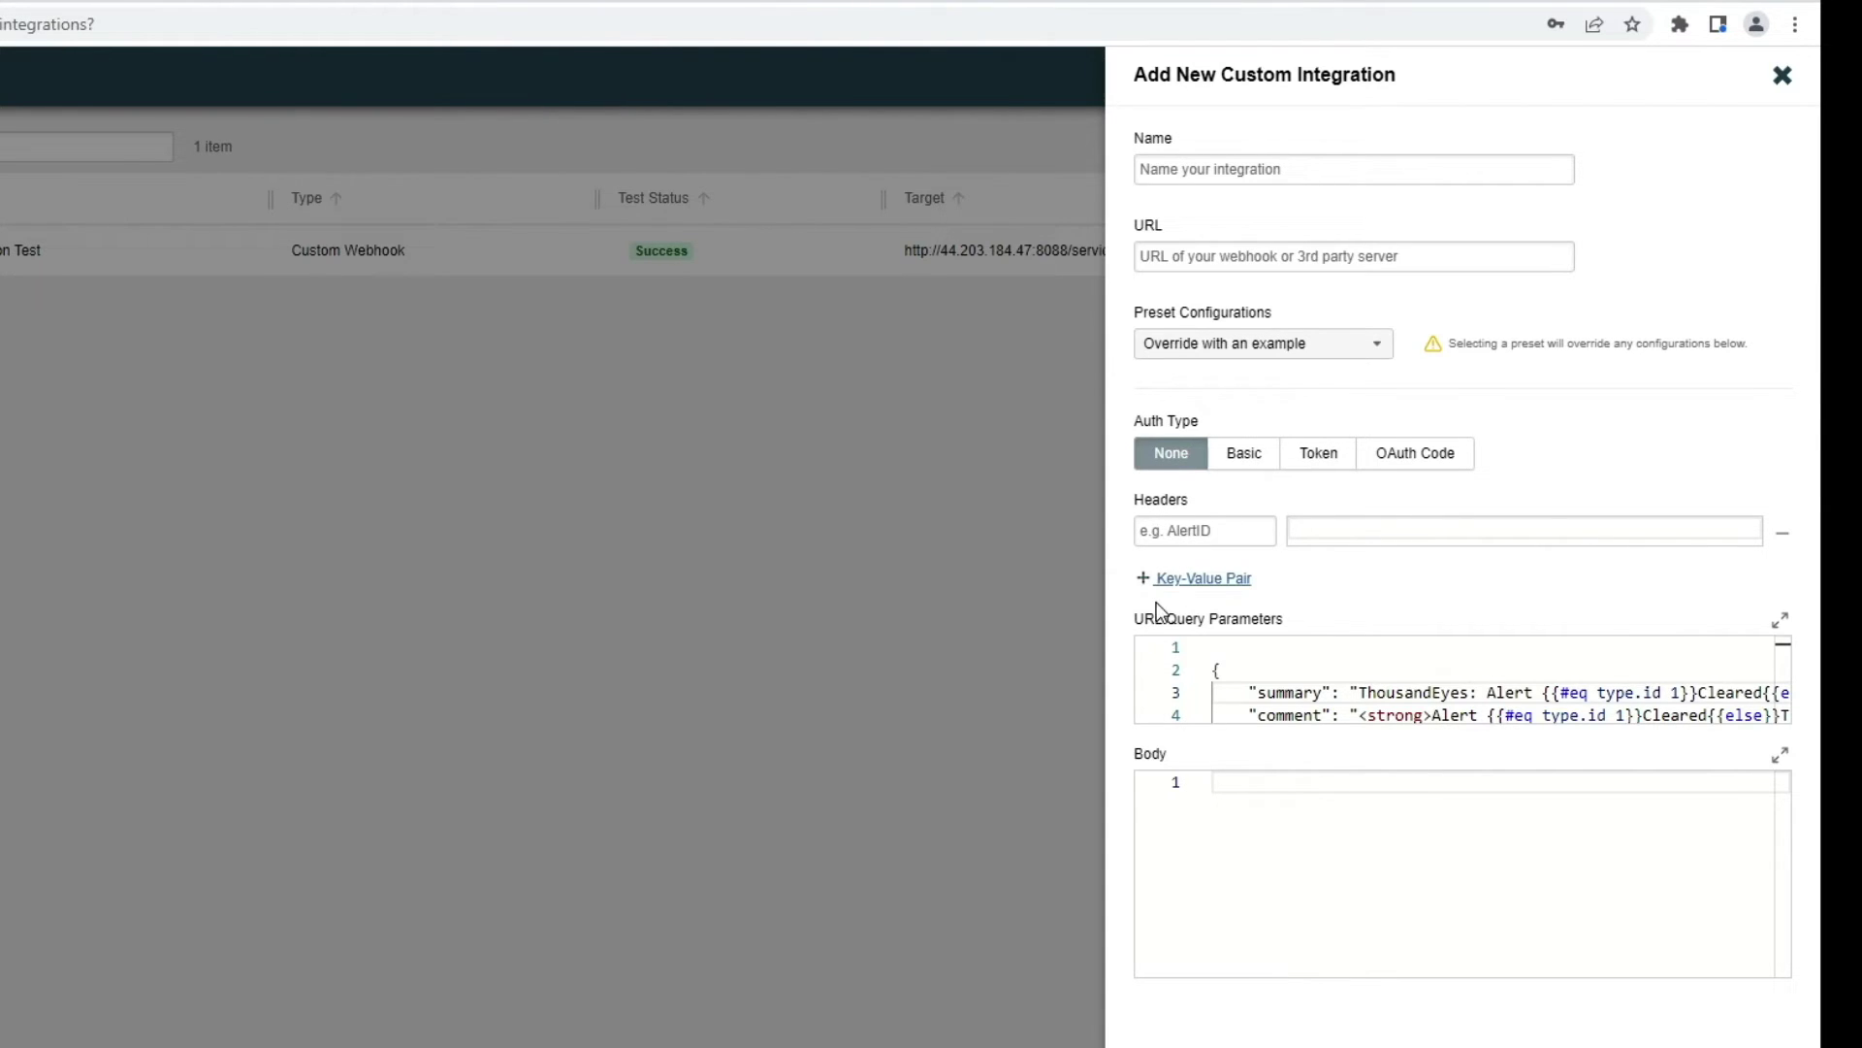
left_click(1240, 580)
left_click(1232, 633)
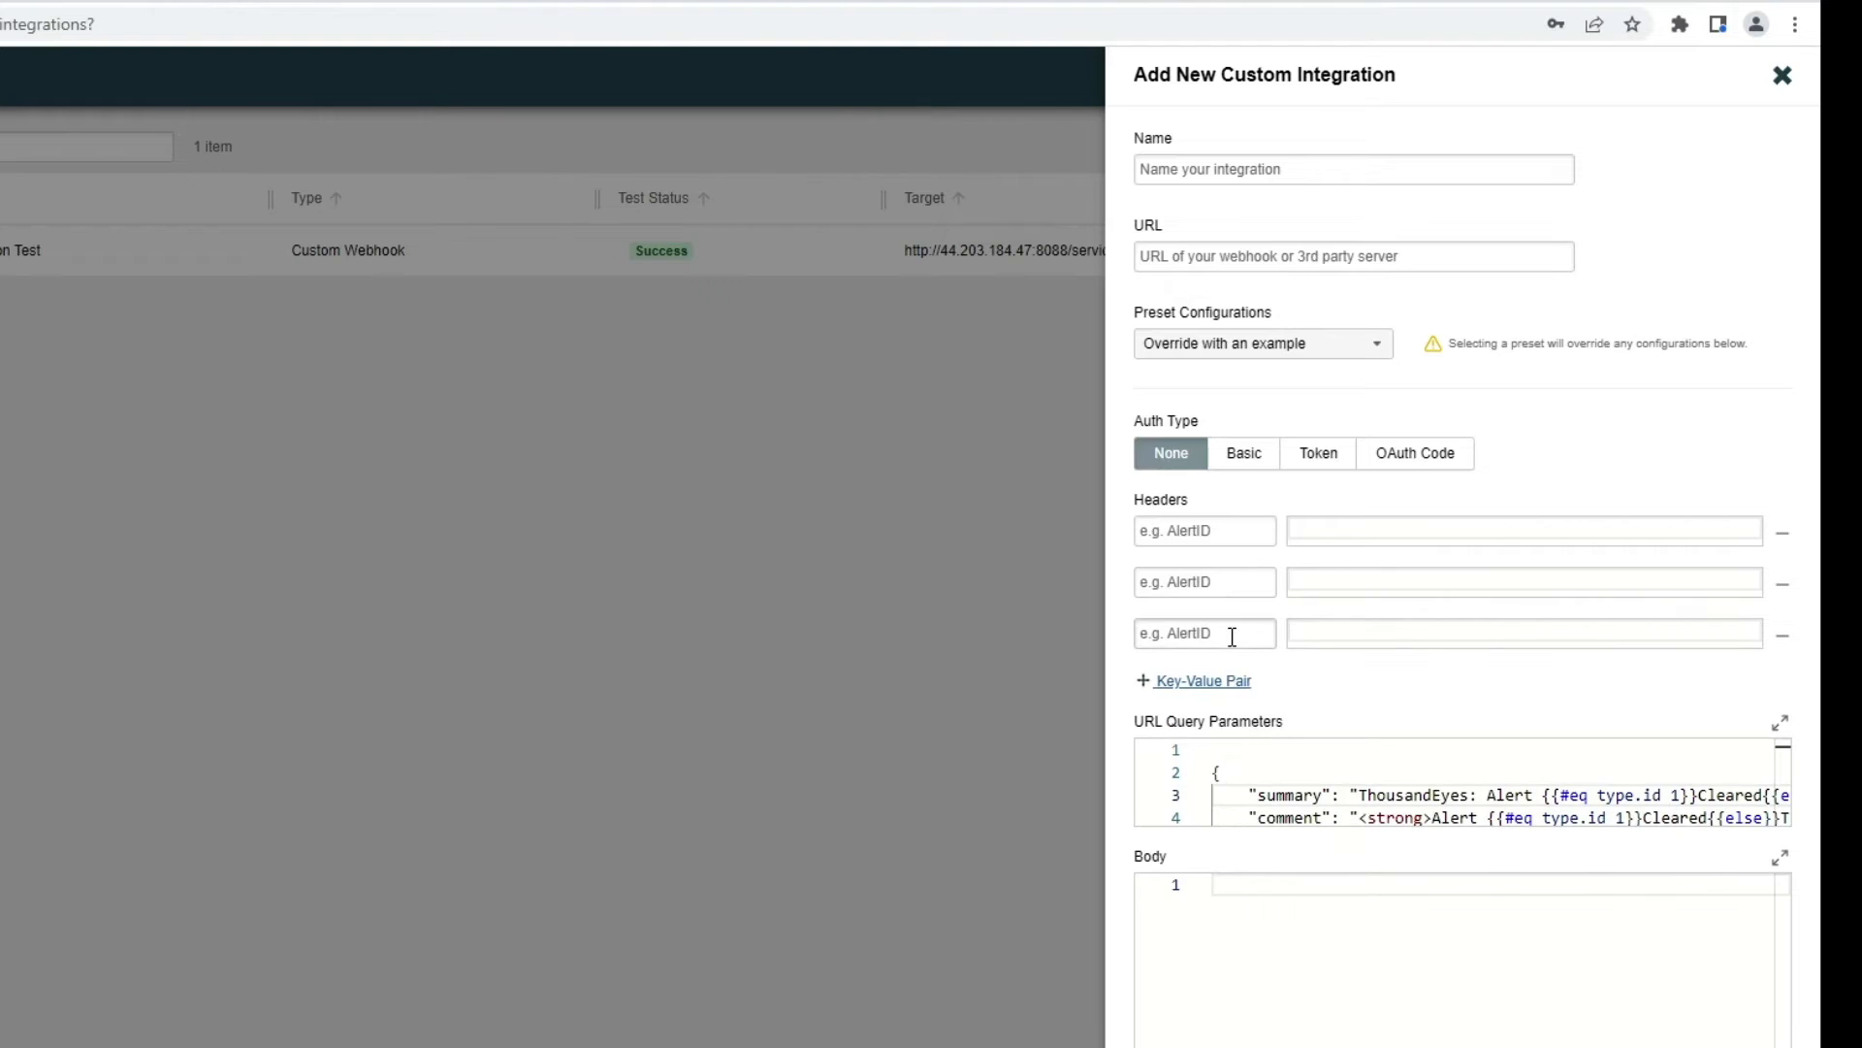
left_click(1314, 758)
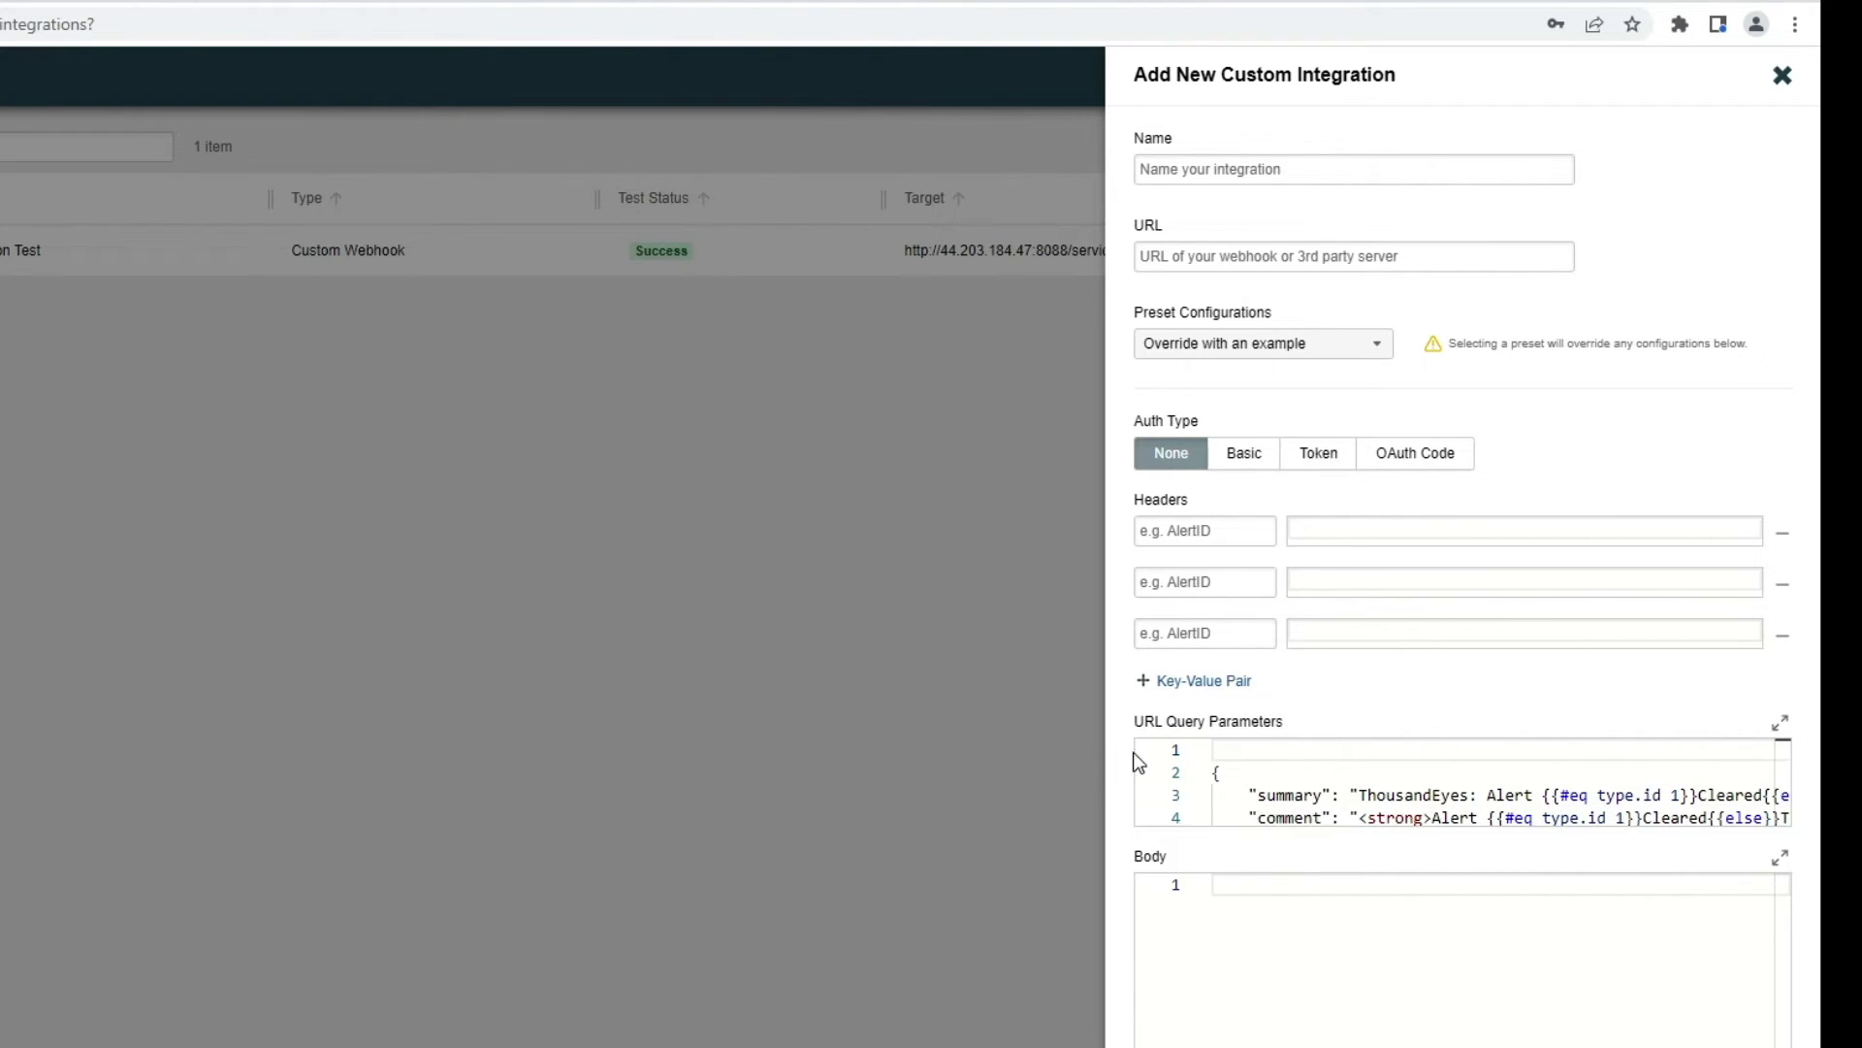
scroll(1486, 784, "down", 3)
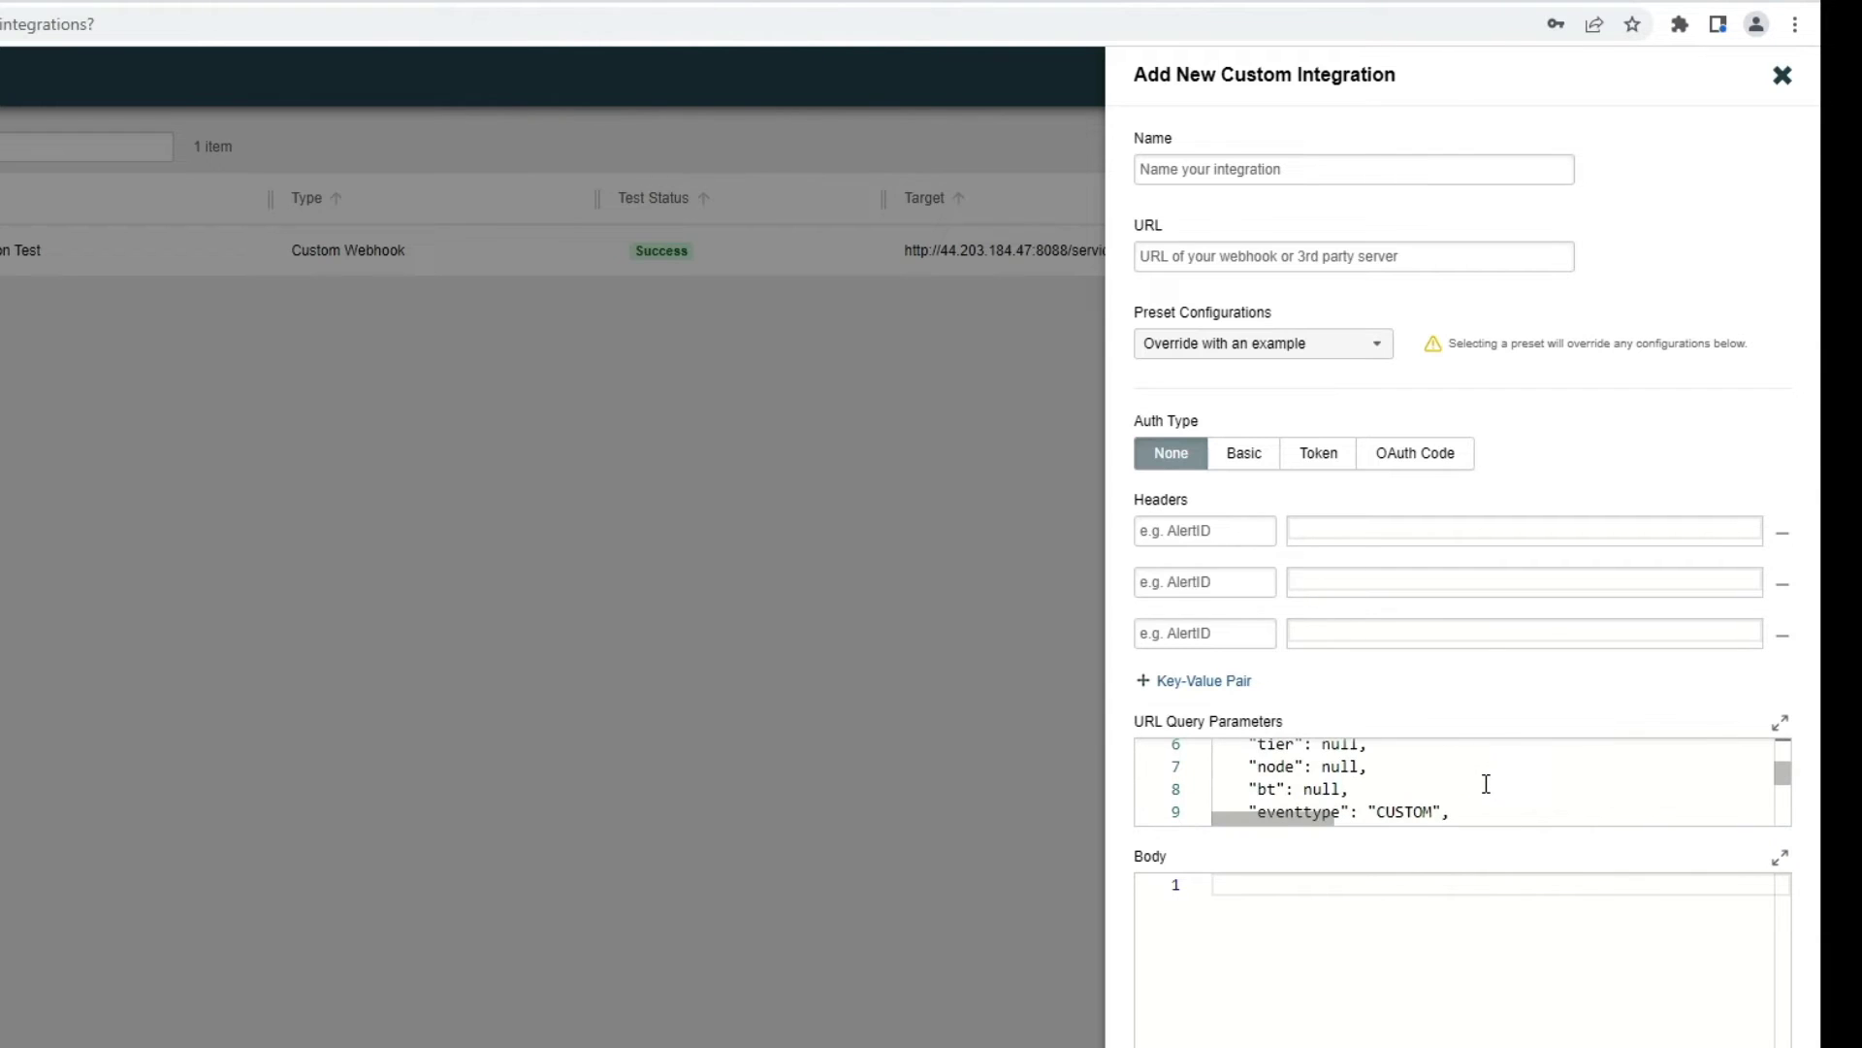
scroll(1486, 784, "down", 2)
scroll(1513, 783, "down", 3)
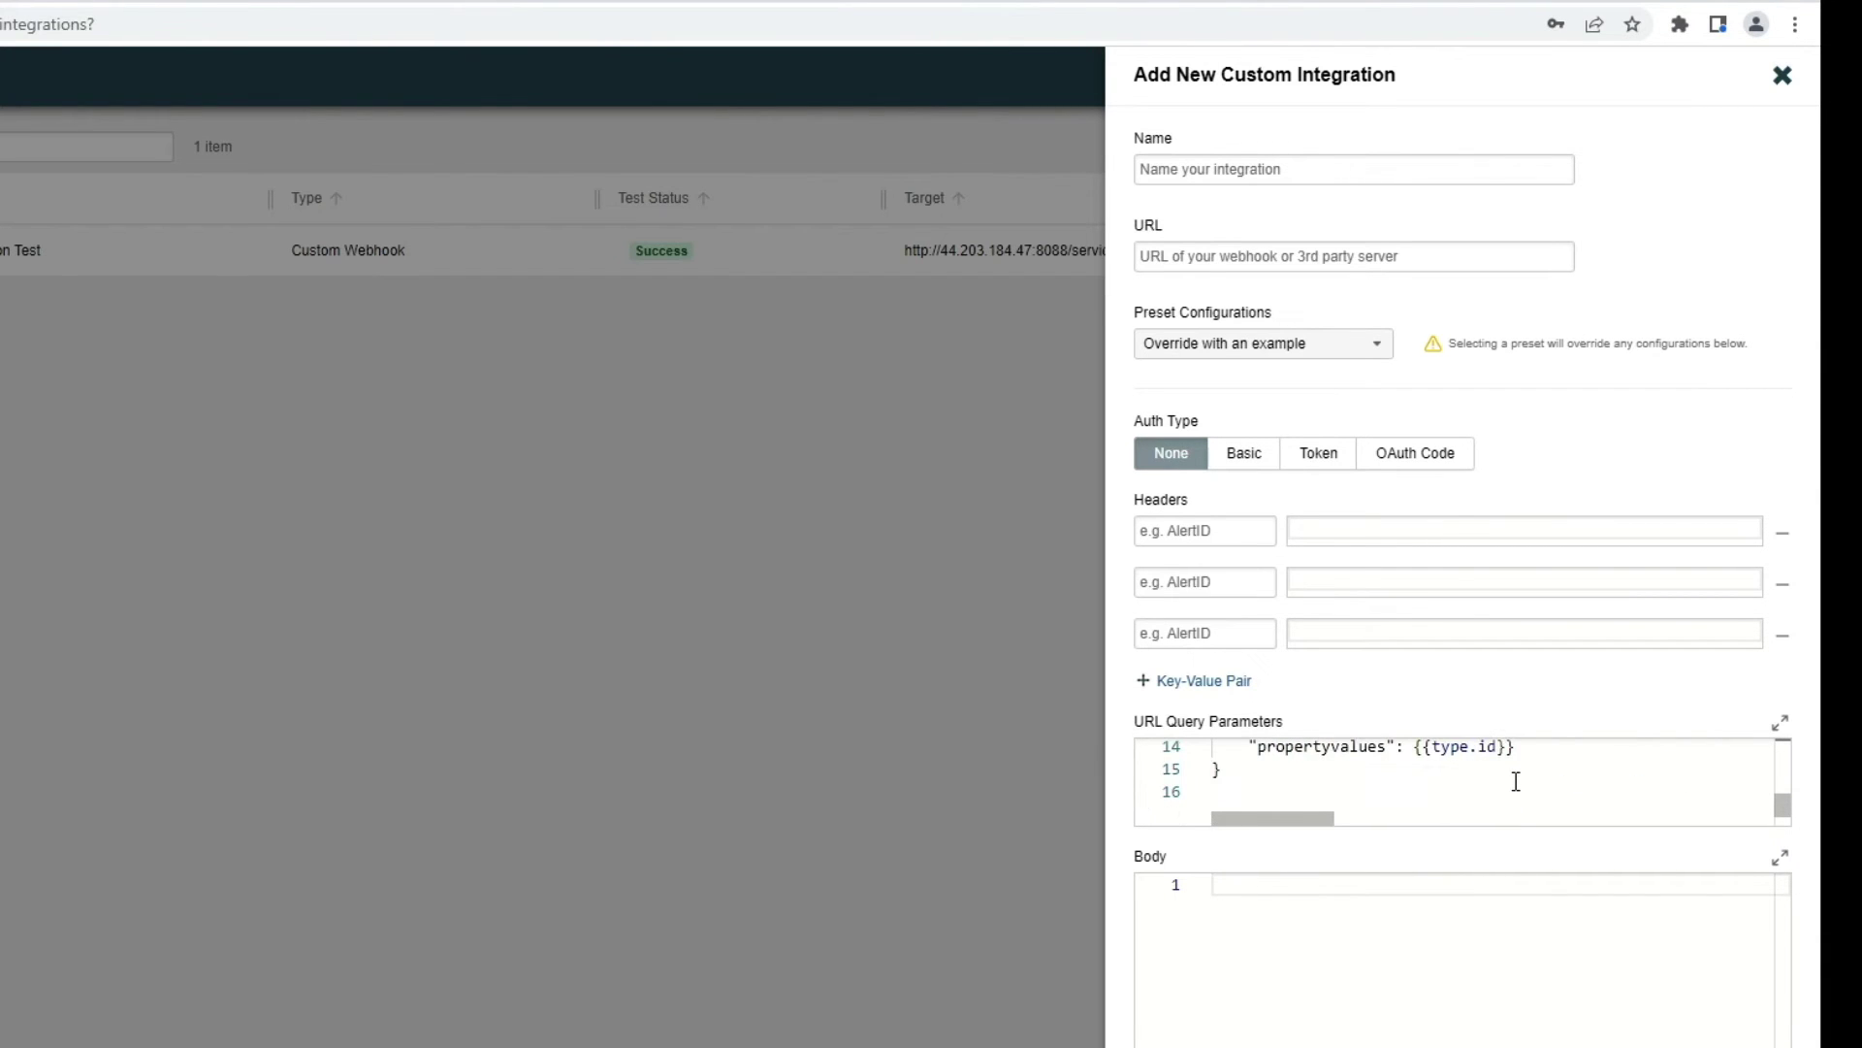
scroll(1516, 780, "up", 1)
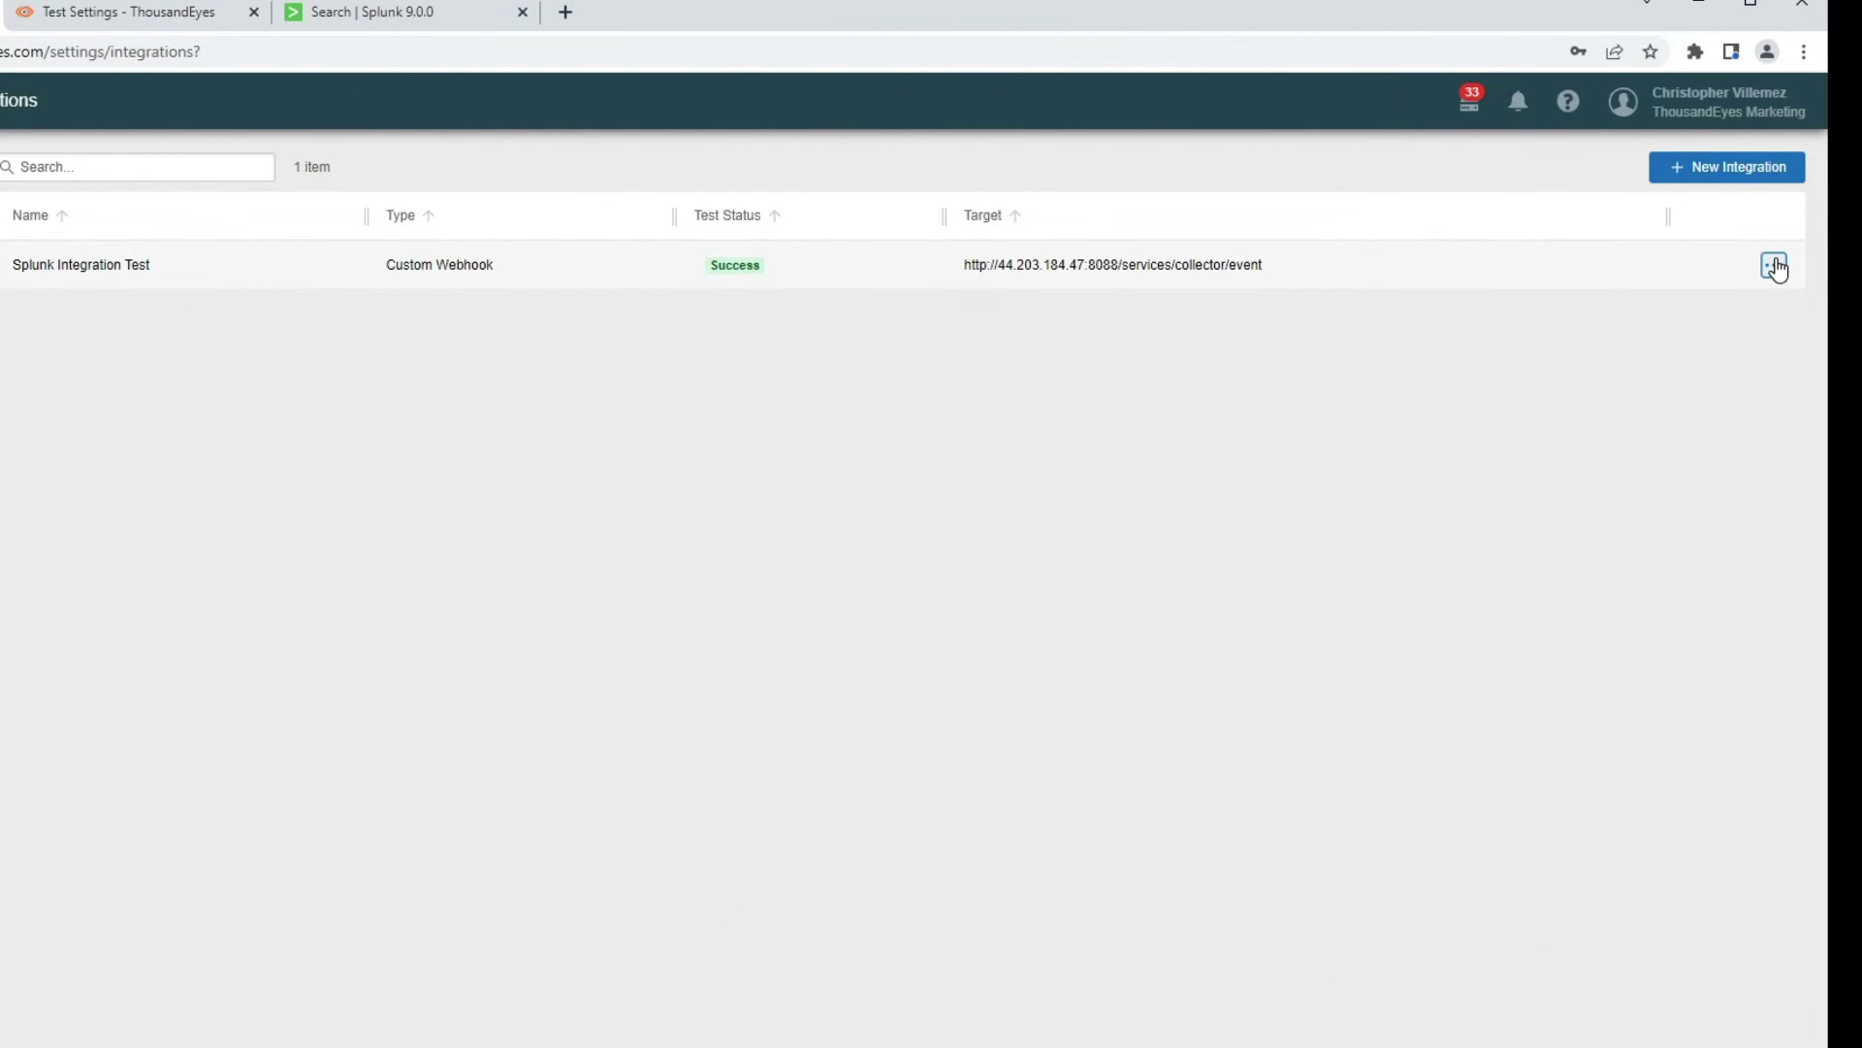
Open Manage Alert Rules for the Splunk Integration Test and inspect the GitHub test's alert rules list.
left_click(1775, 262)
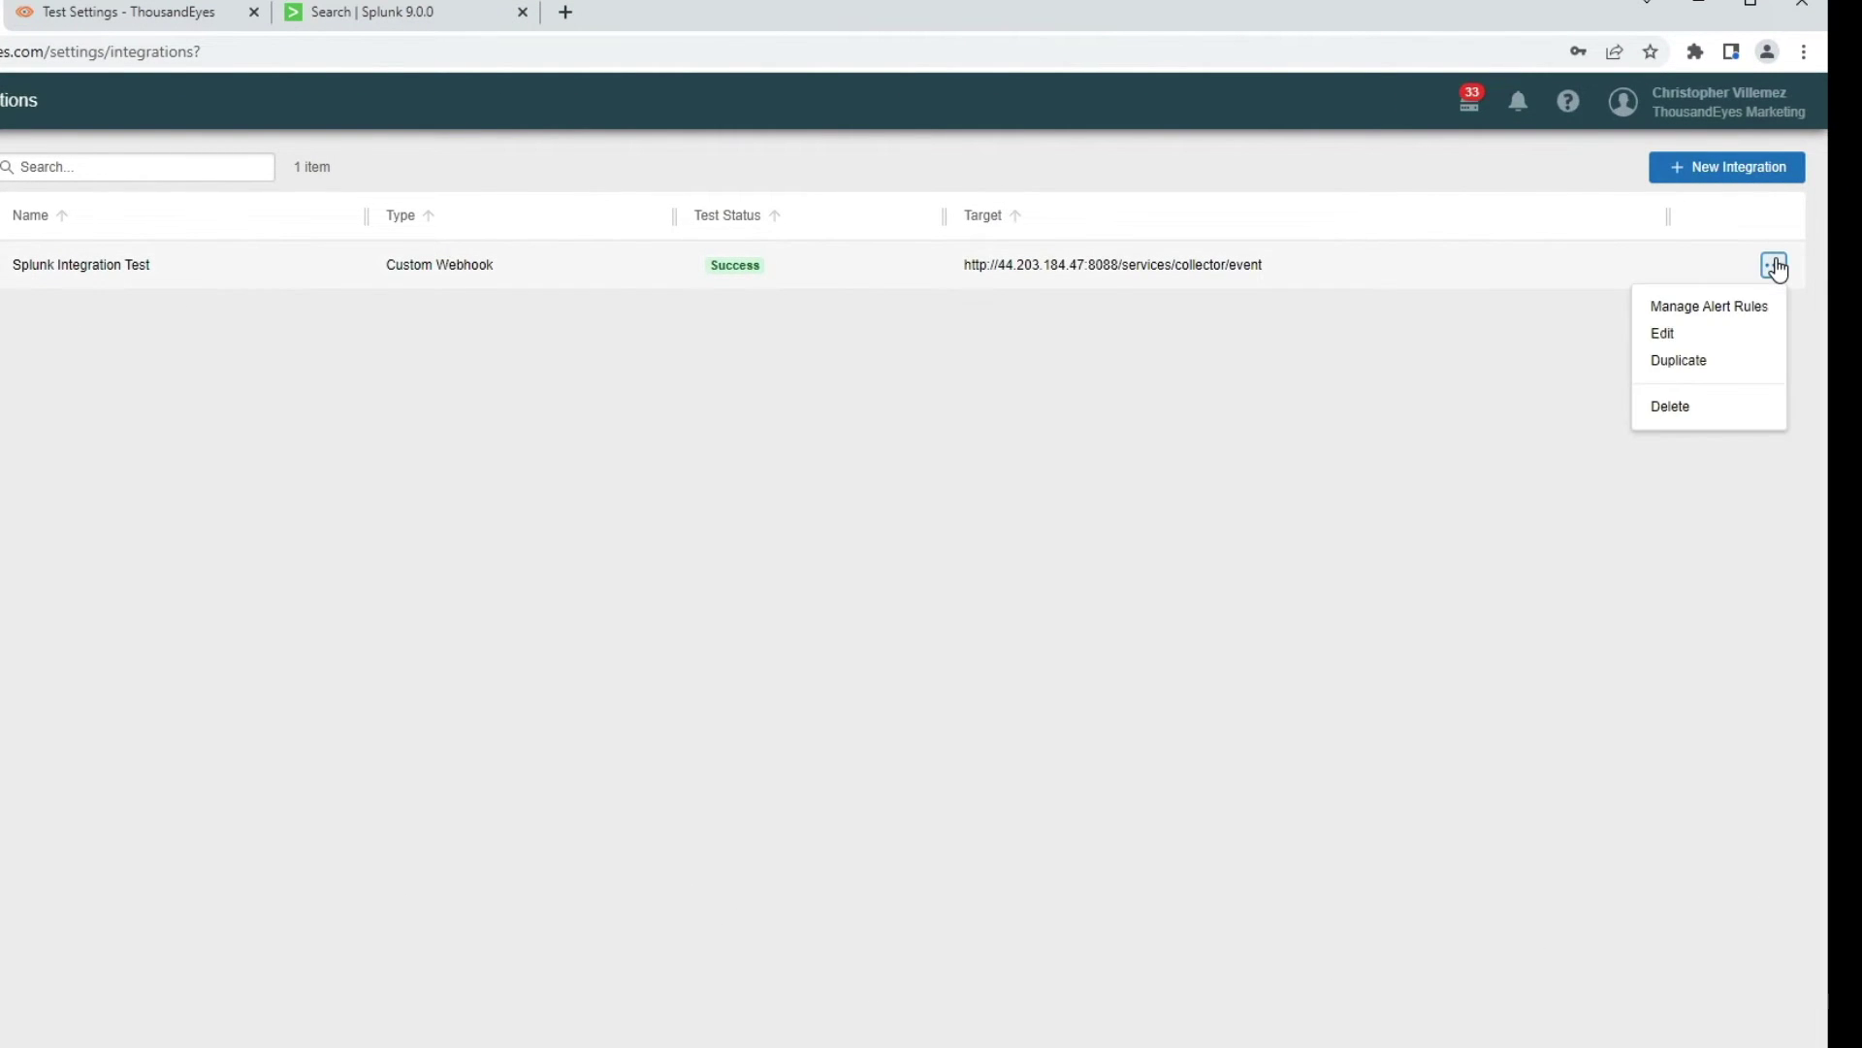
left_click(1736, 307)
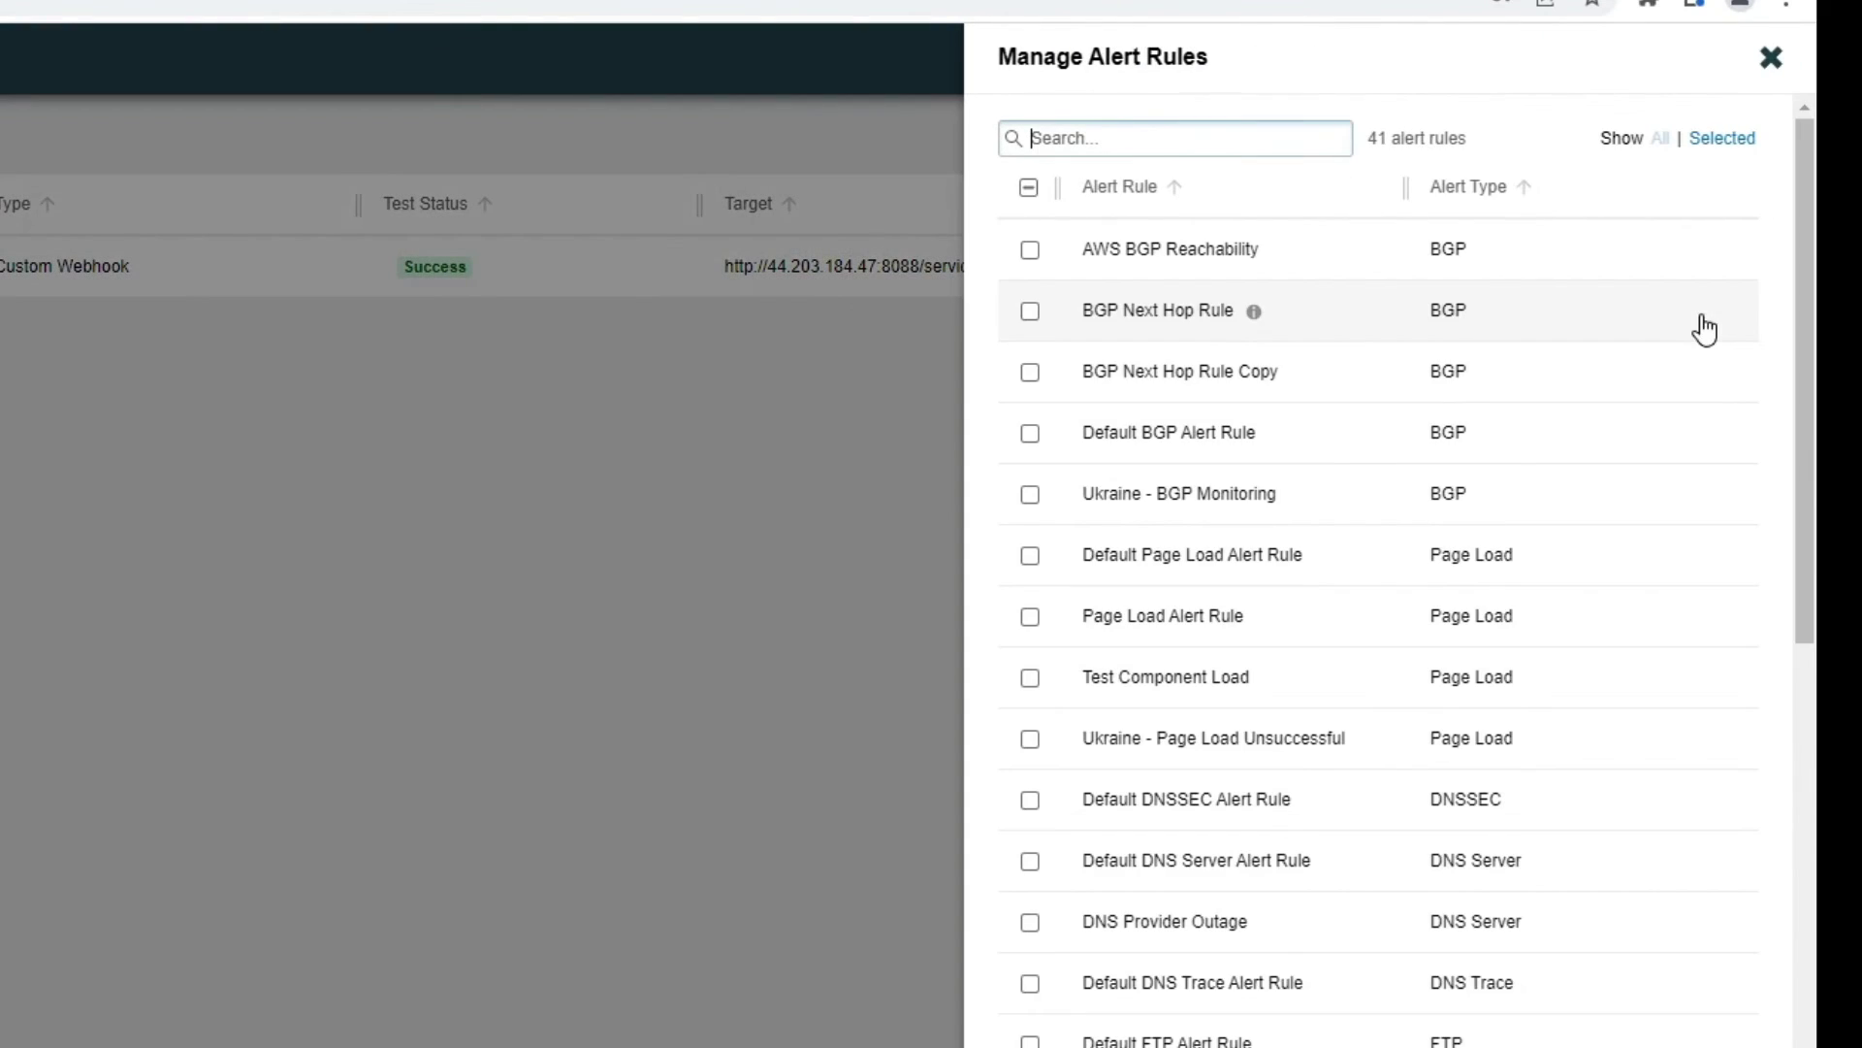
scroll(1208, 485, "down", 13)
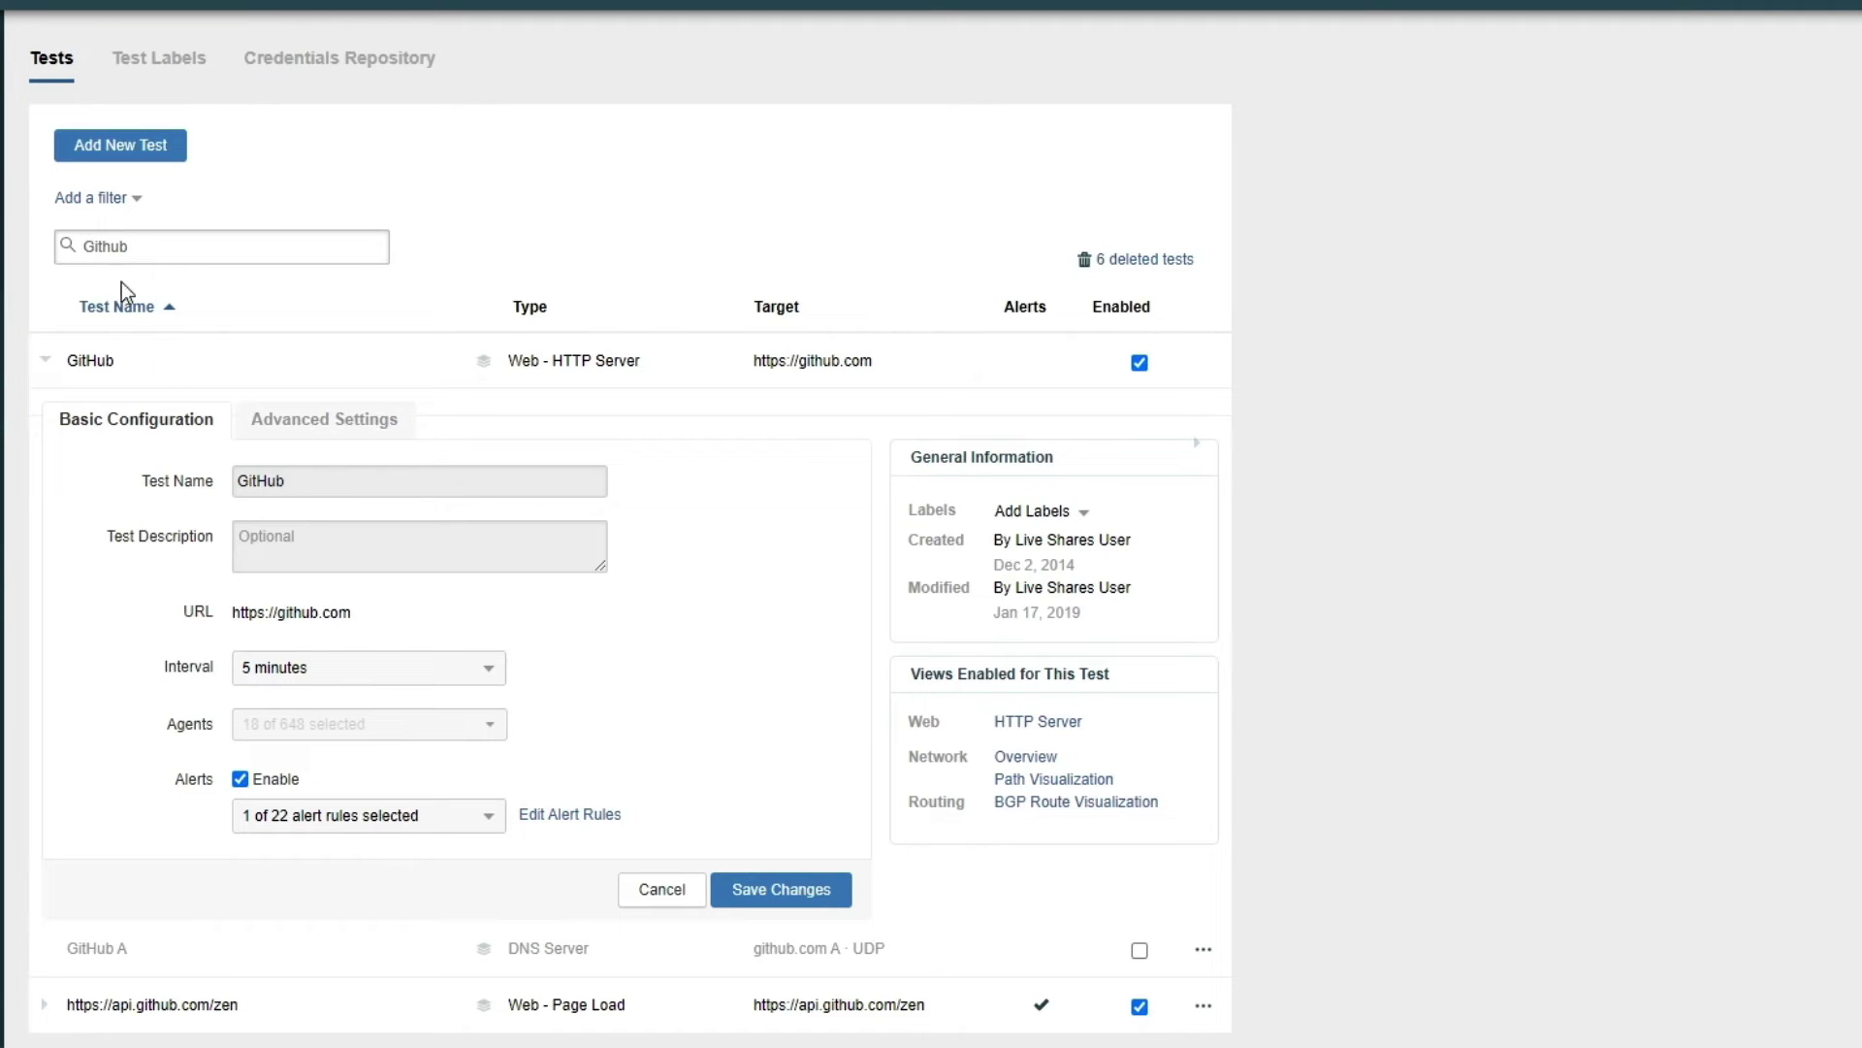
left_click(357, 815)
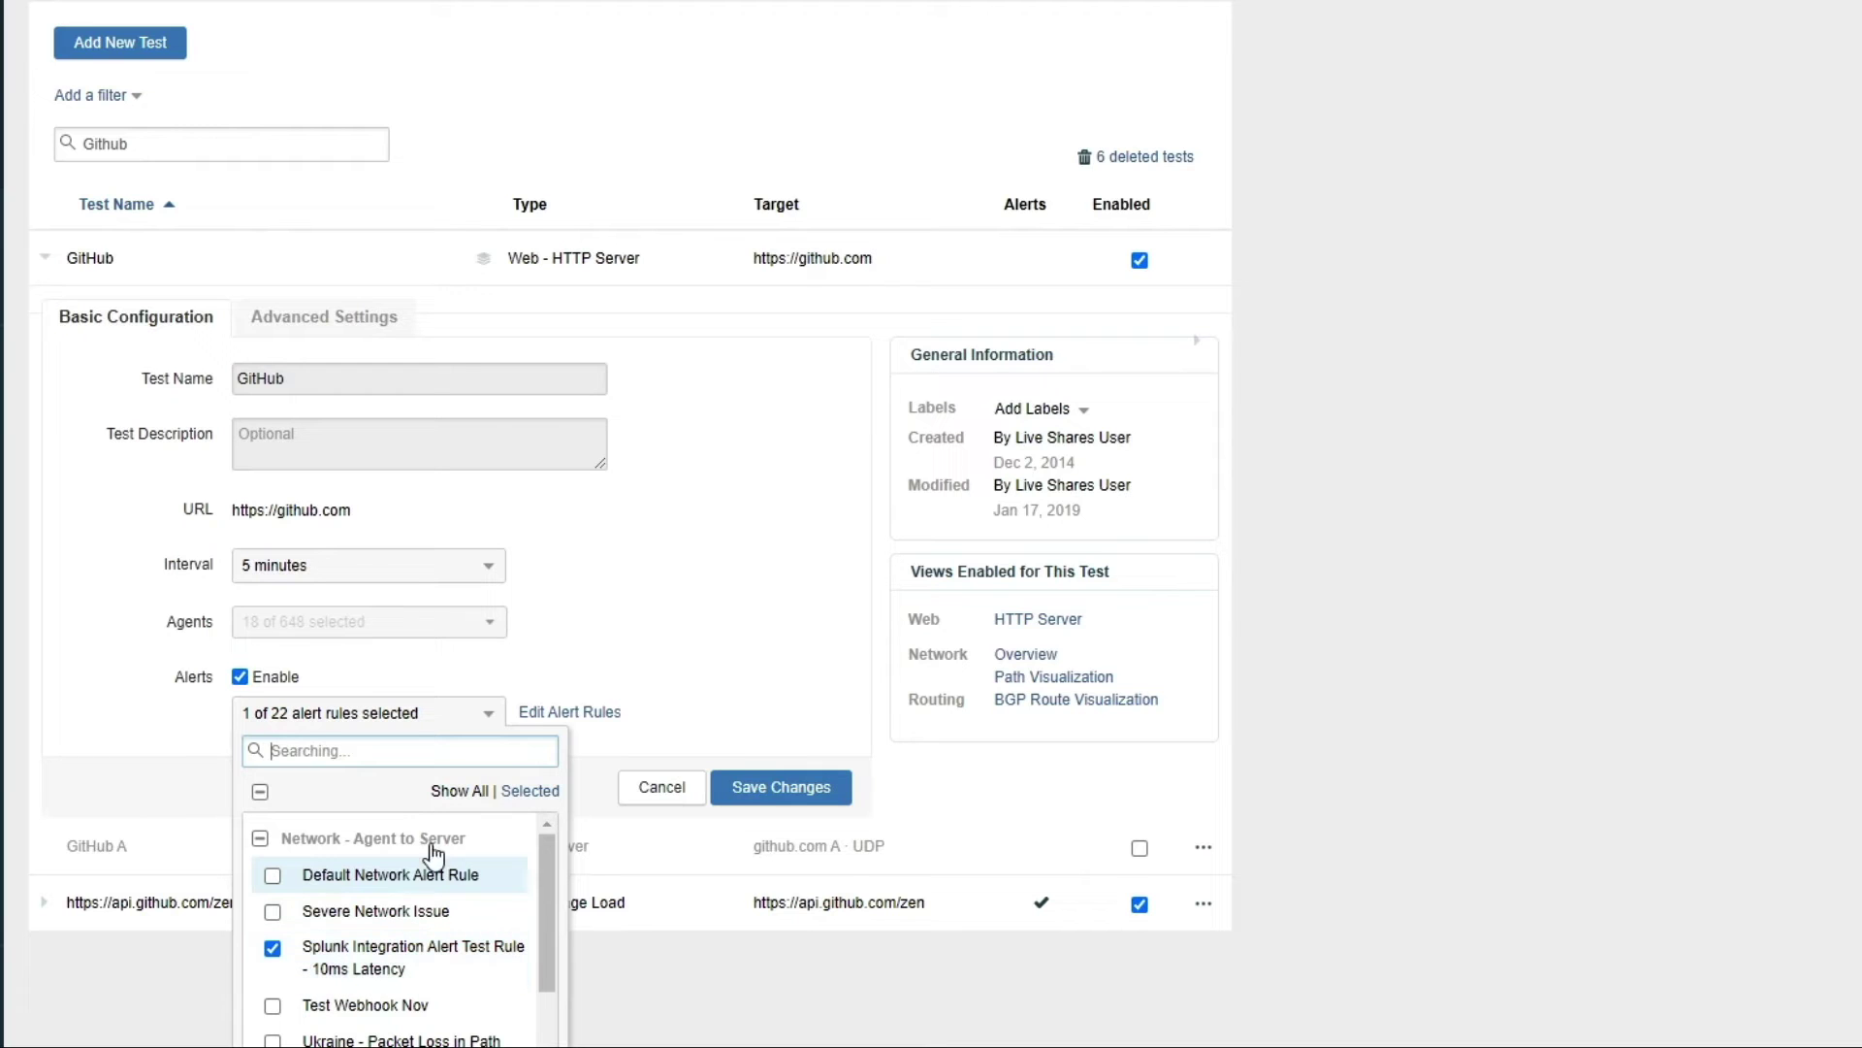
left_click(566, 696)
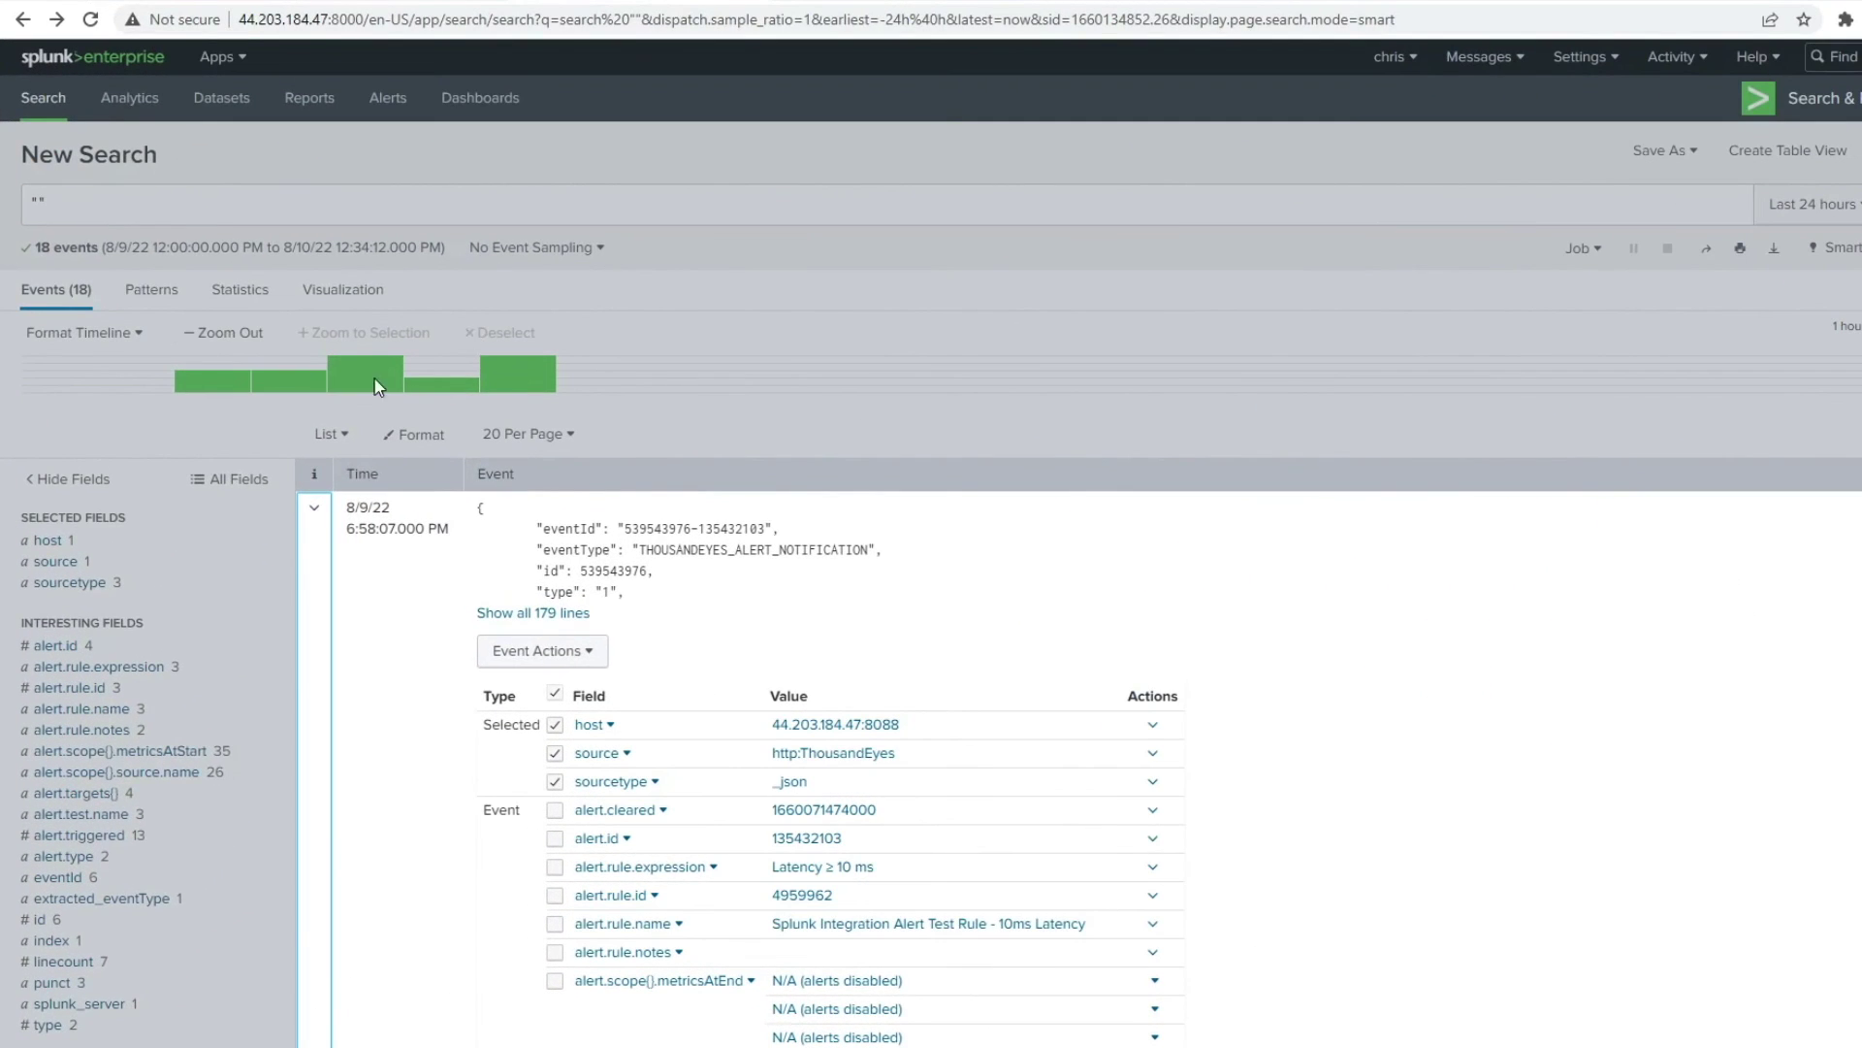
Re-expand the newest alert event and scan its fields, including Latency ≥ 10 ms and test GitHub.
left_click(313, 514)
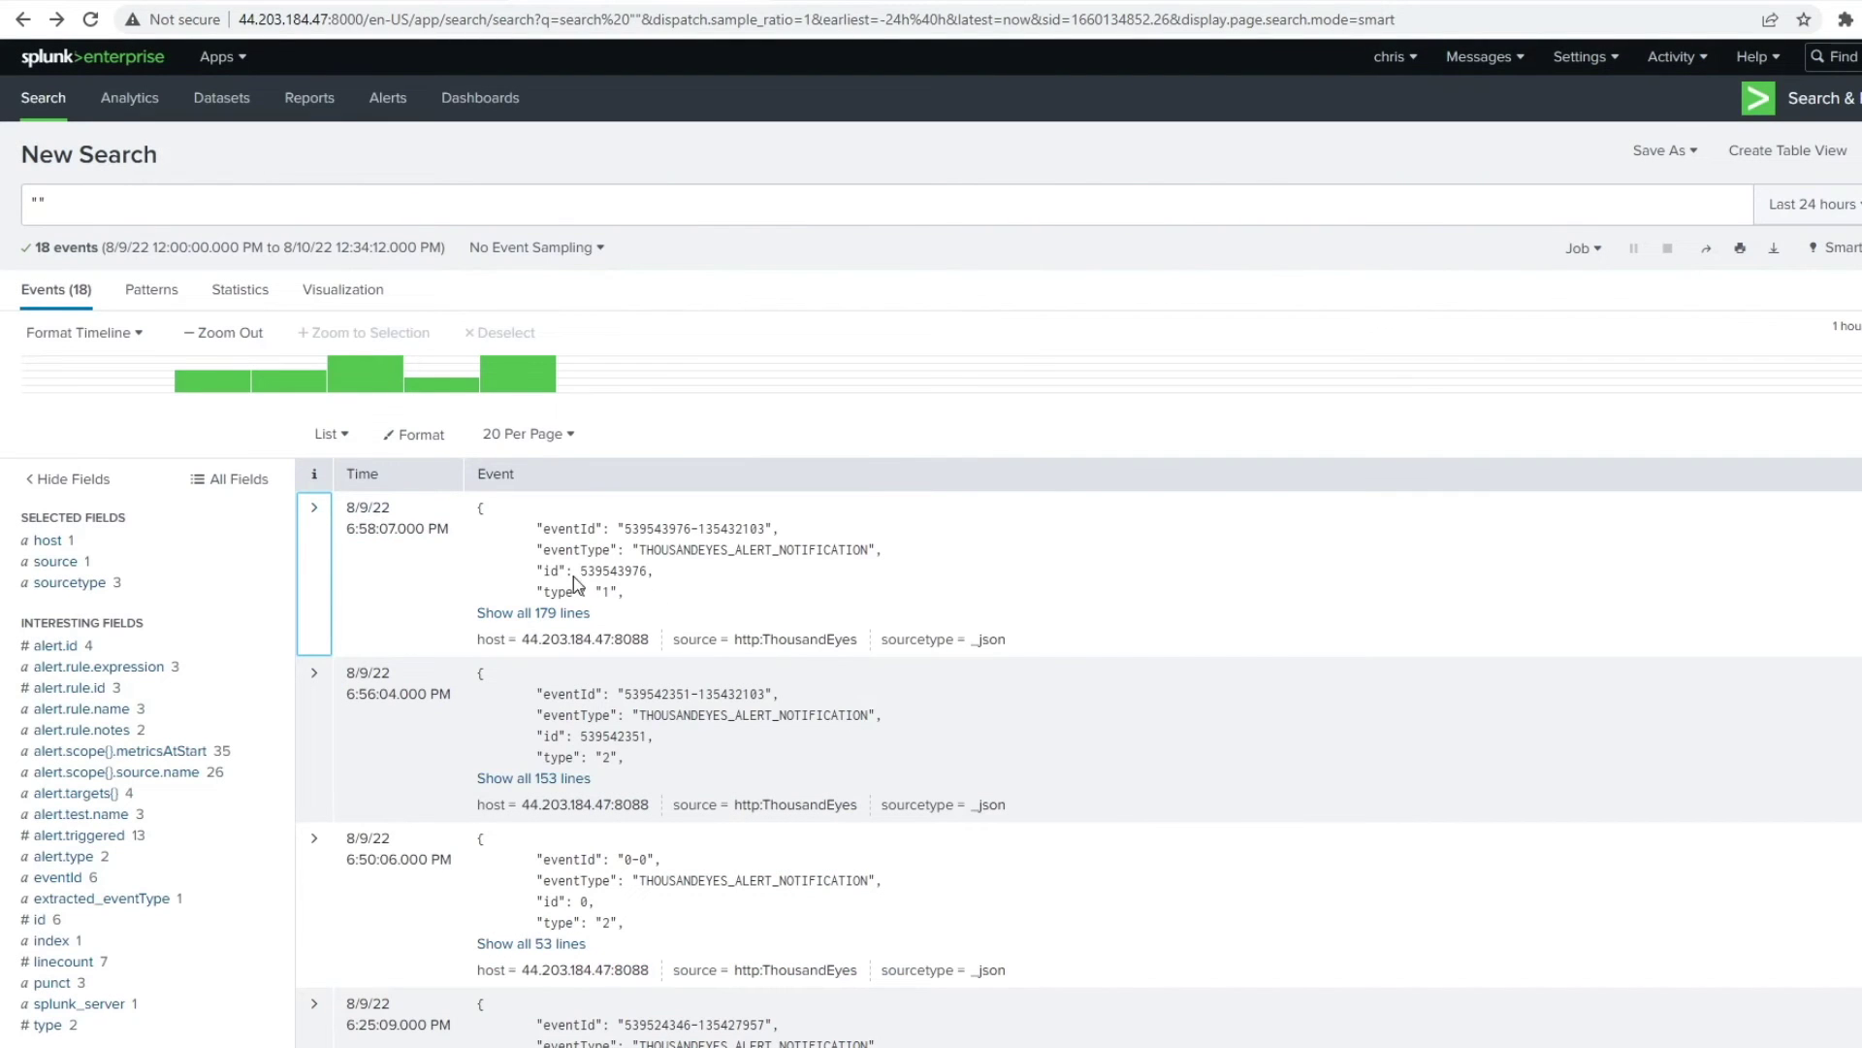
left_click(316, 512)
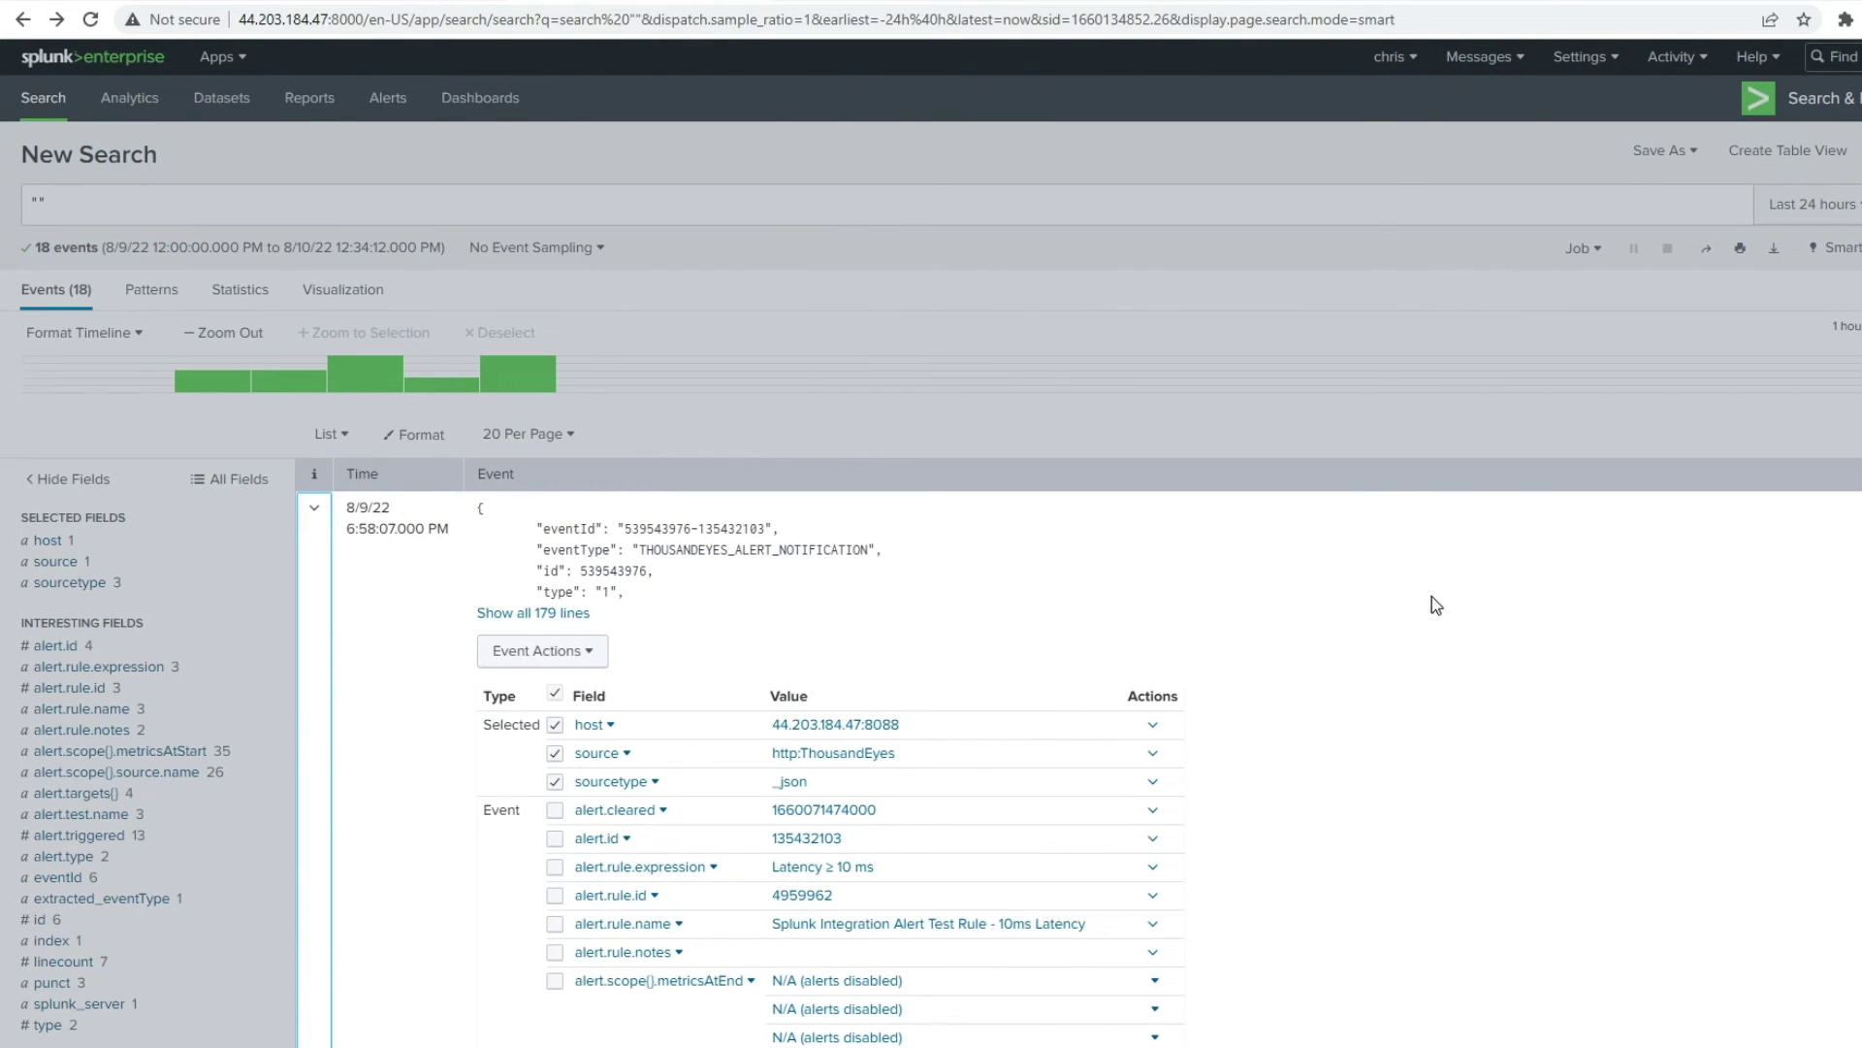
scroll(1388, 657, "down", 2)
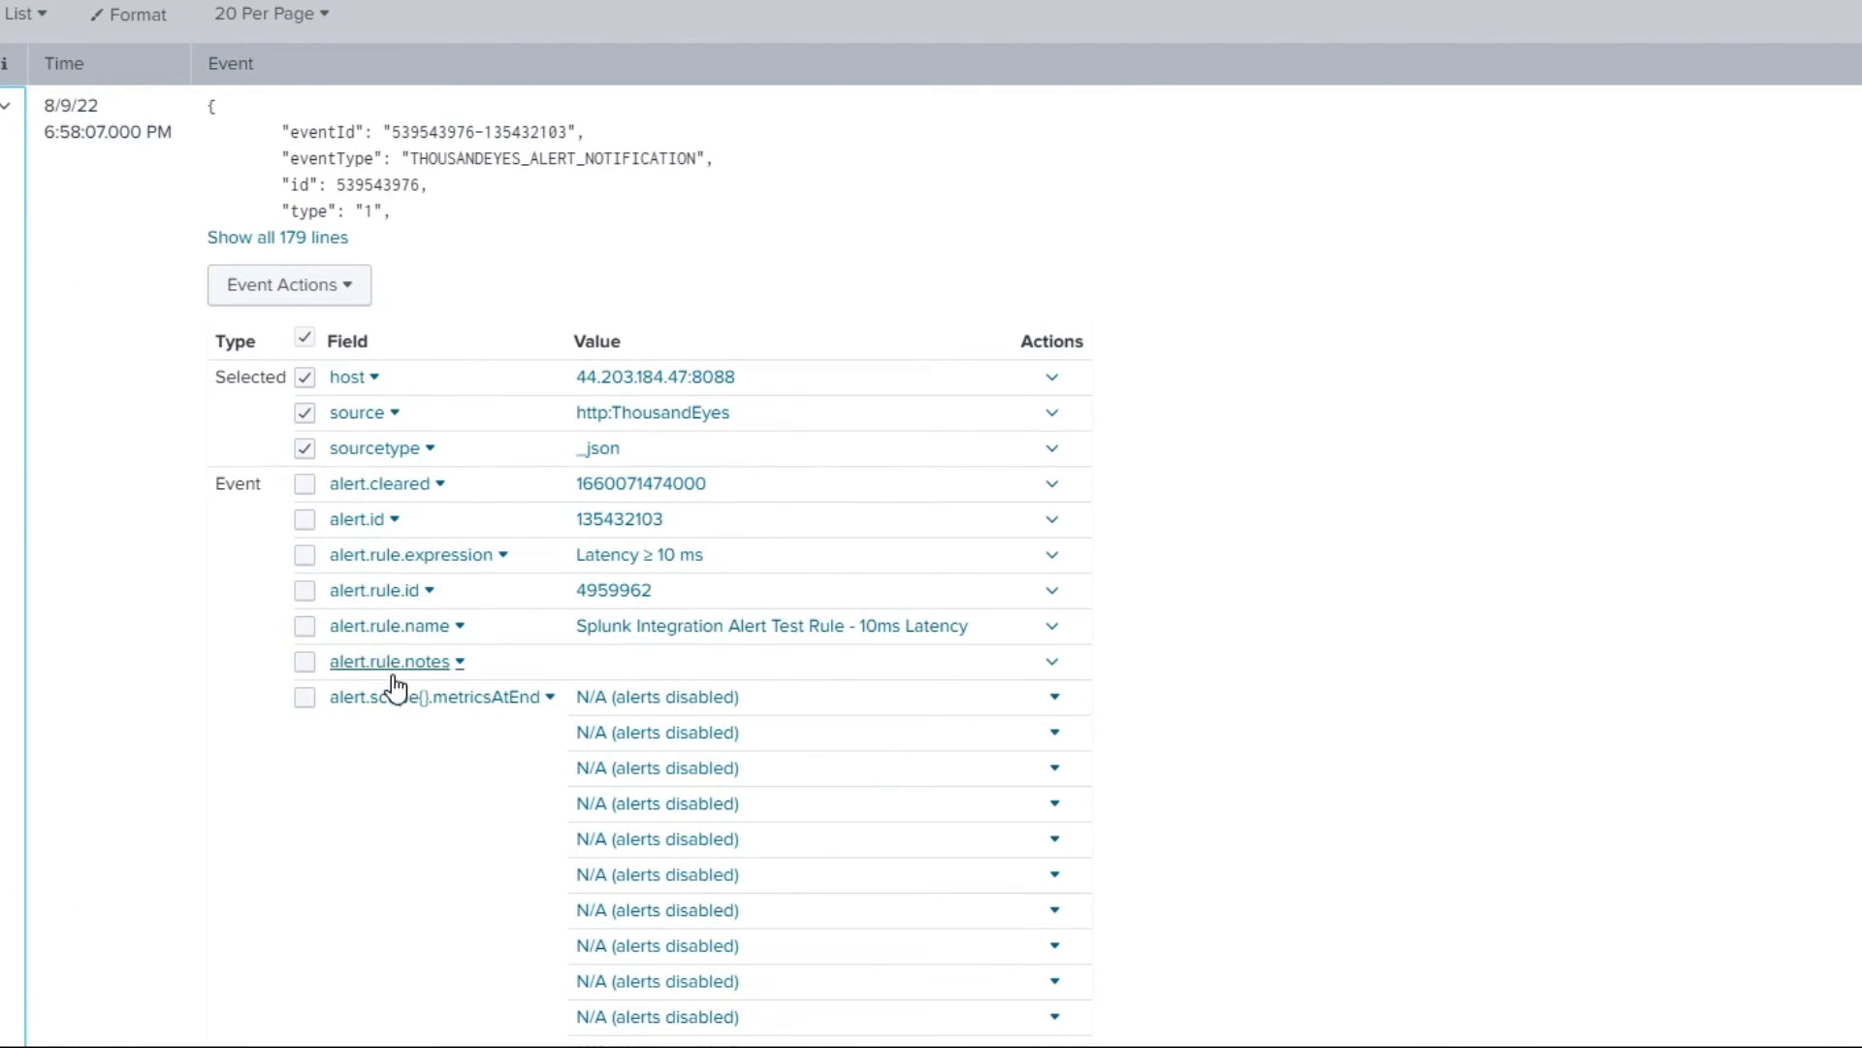
scroll(923, 748, "down", 5)
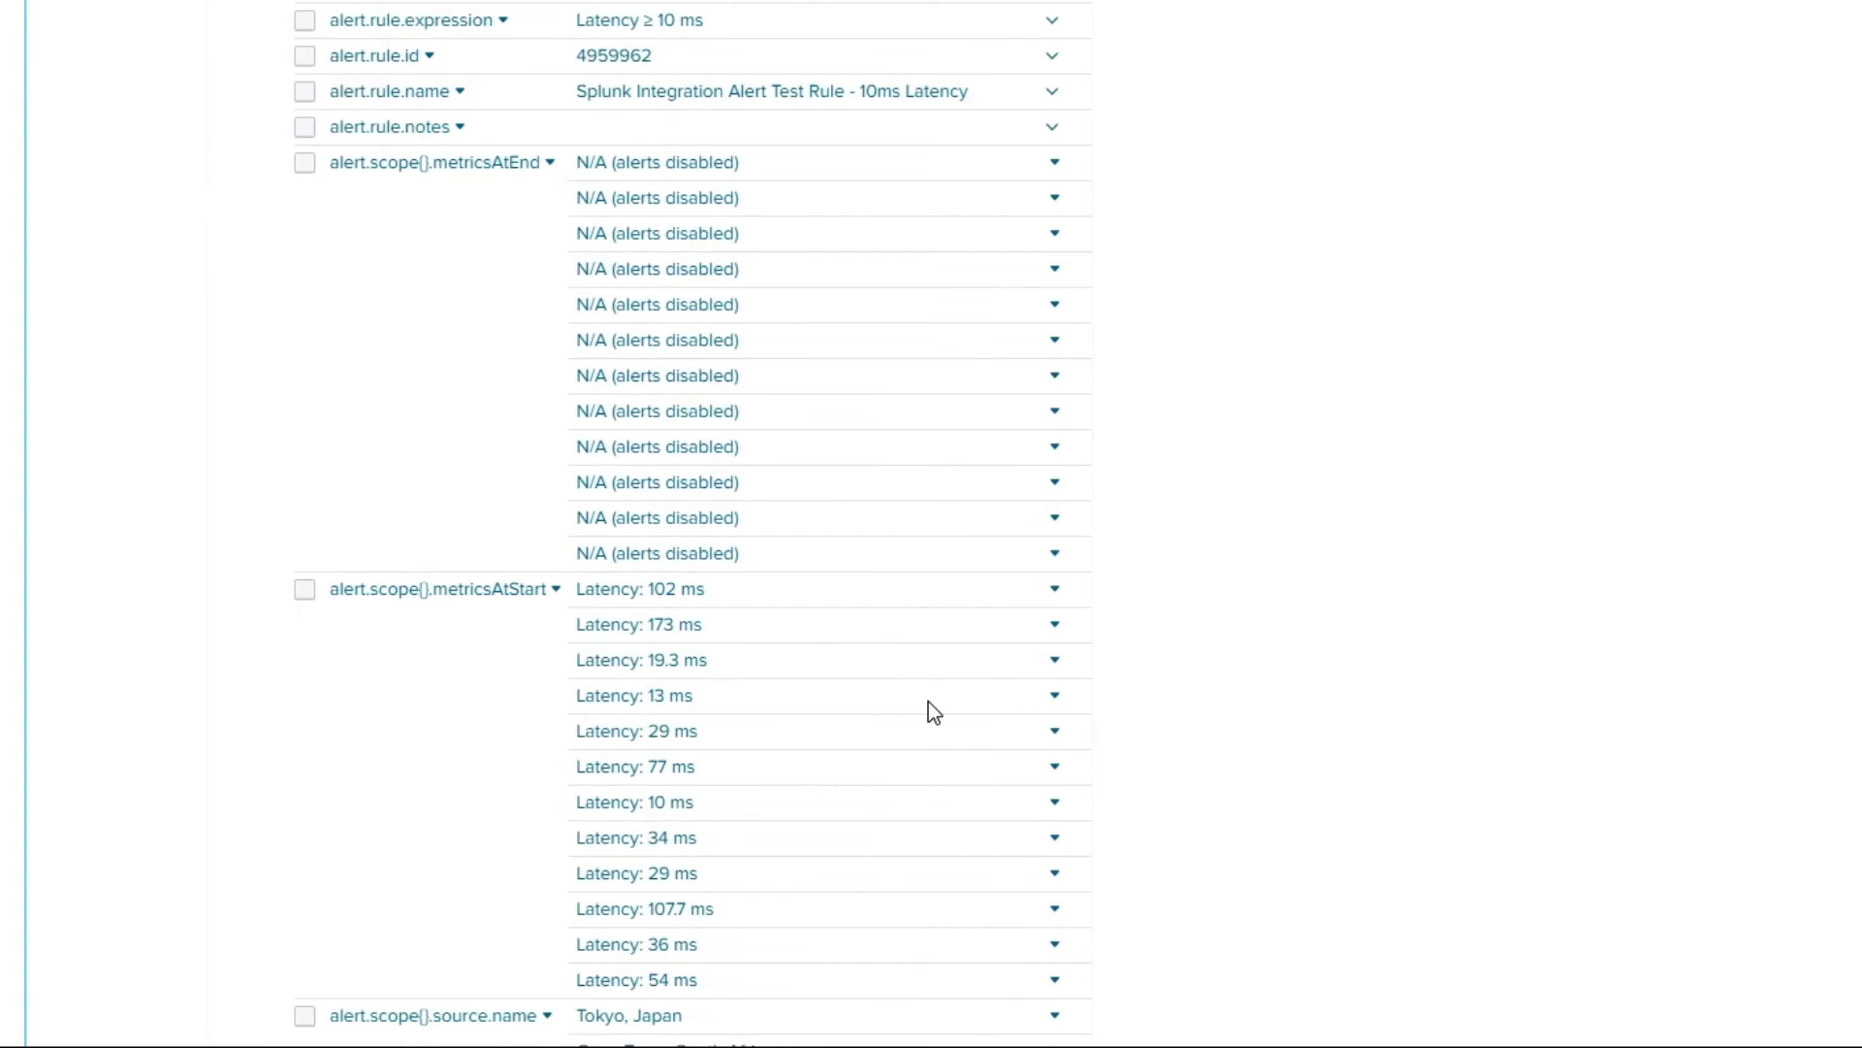
scroll(931, 730, "down", 5)
scroll(939, 726, "up", 10)
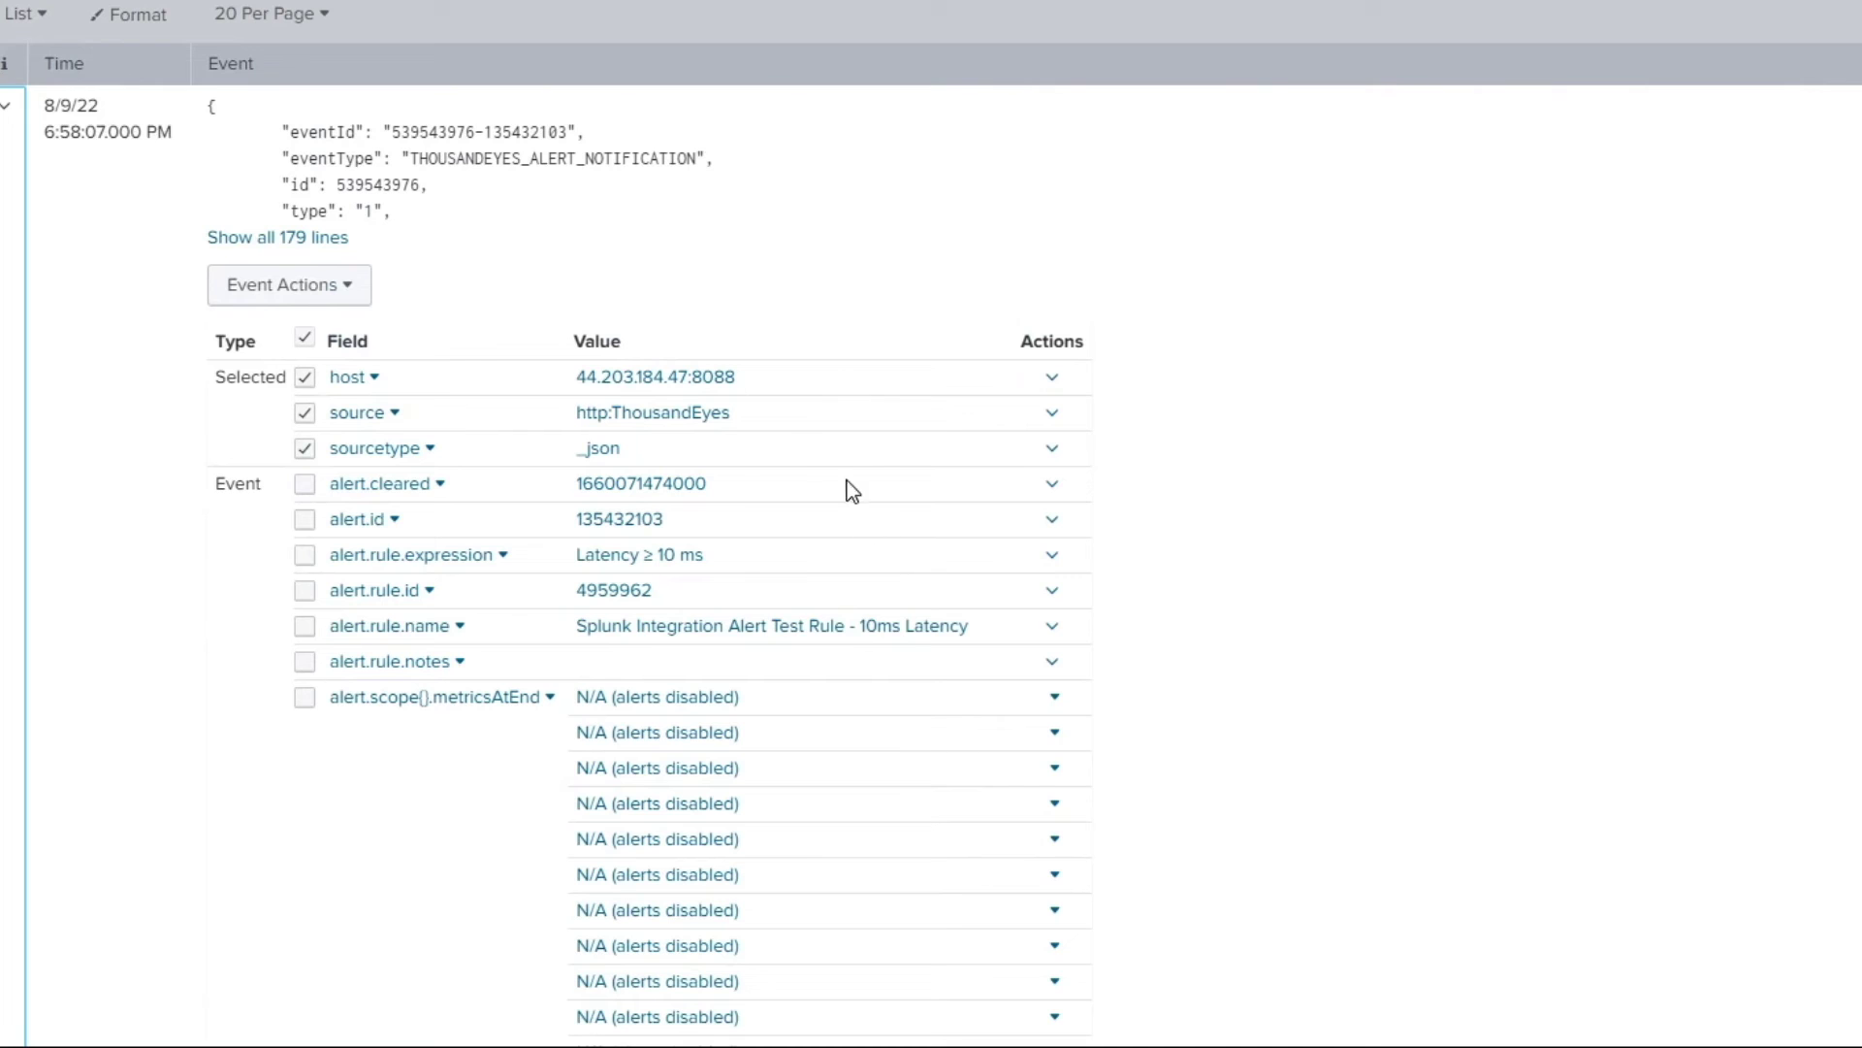
scroll(669, 737, "down", 7)
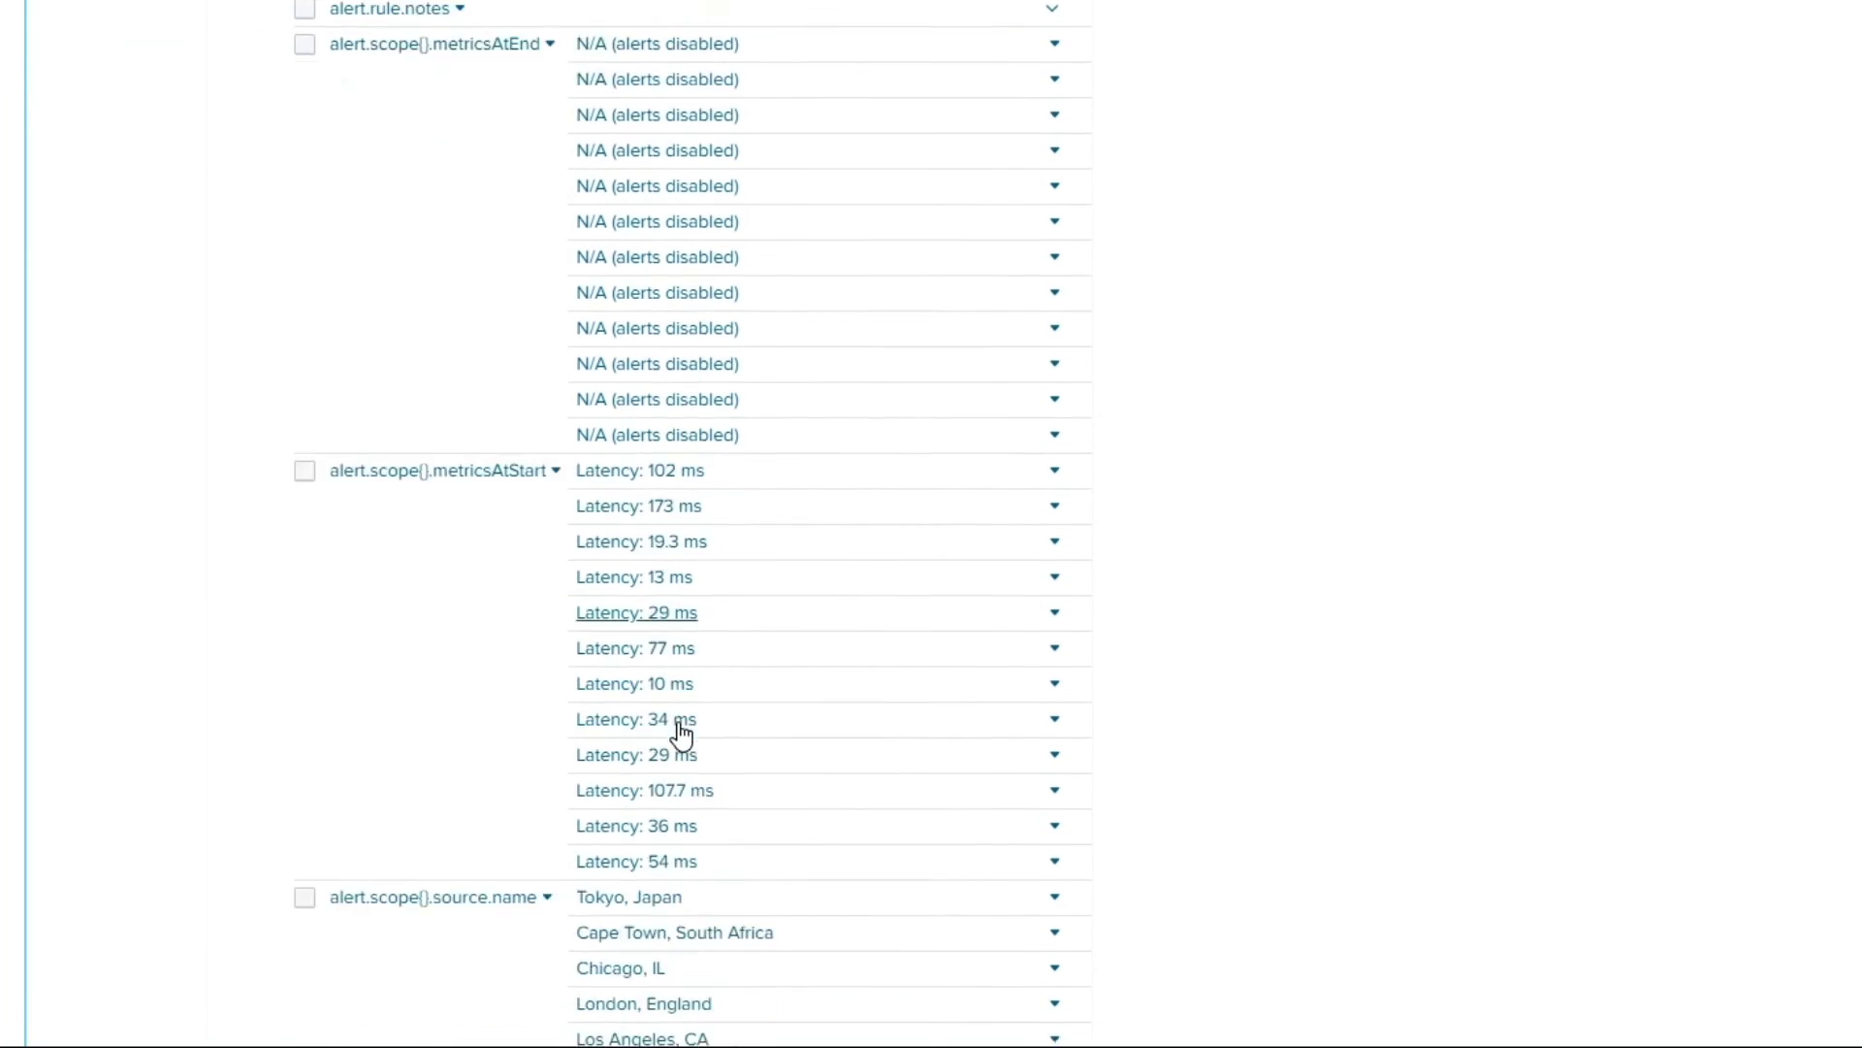
scroll(683, 727, "down", 3)
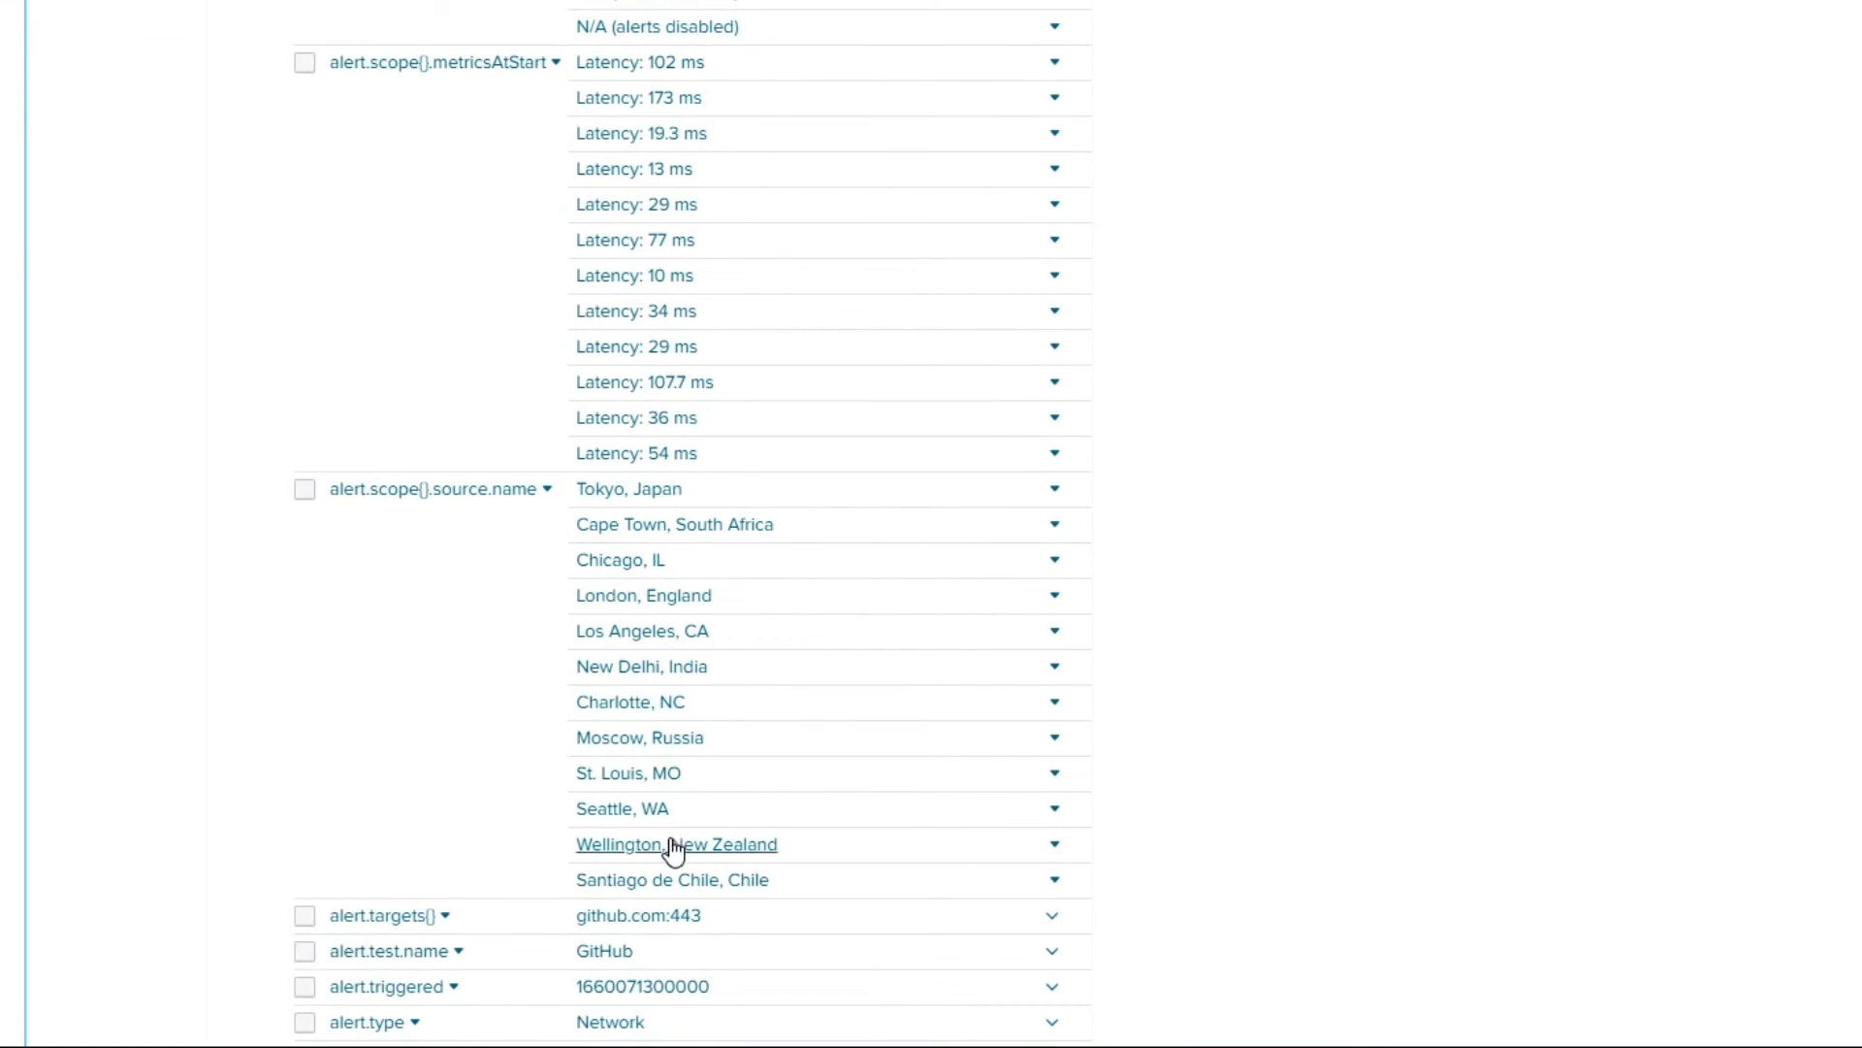
scroll(723, 842, "down", 3)
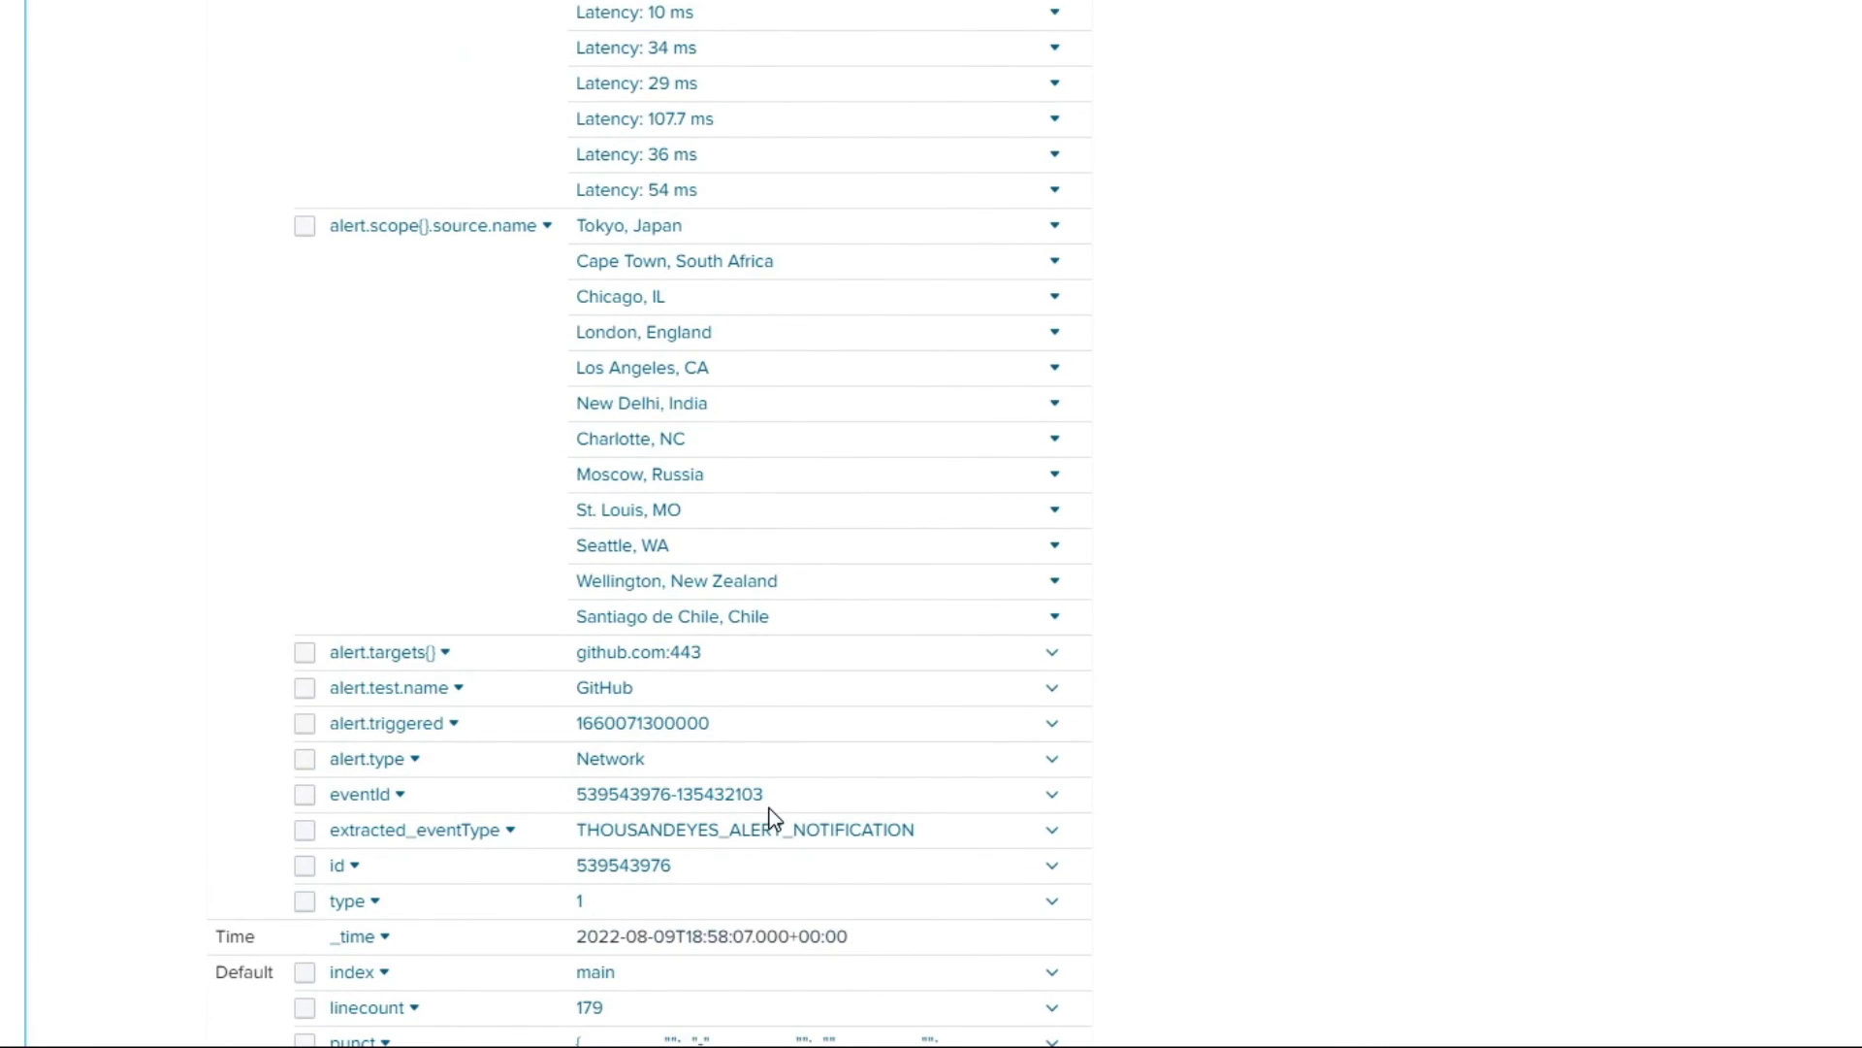
scroll(917, 790, "up", 15)
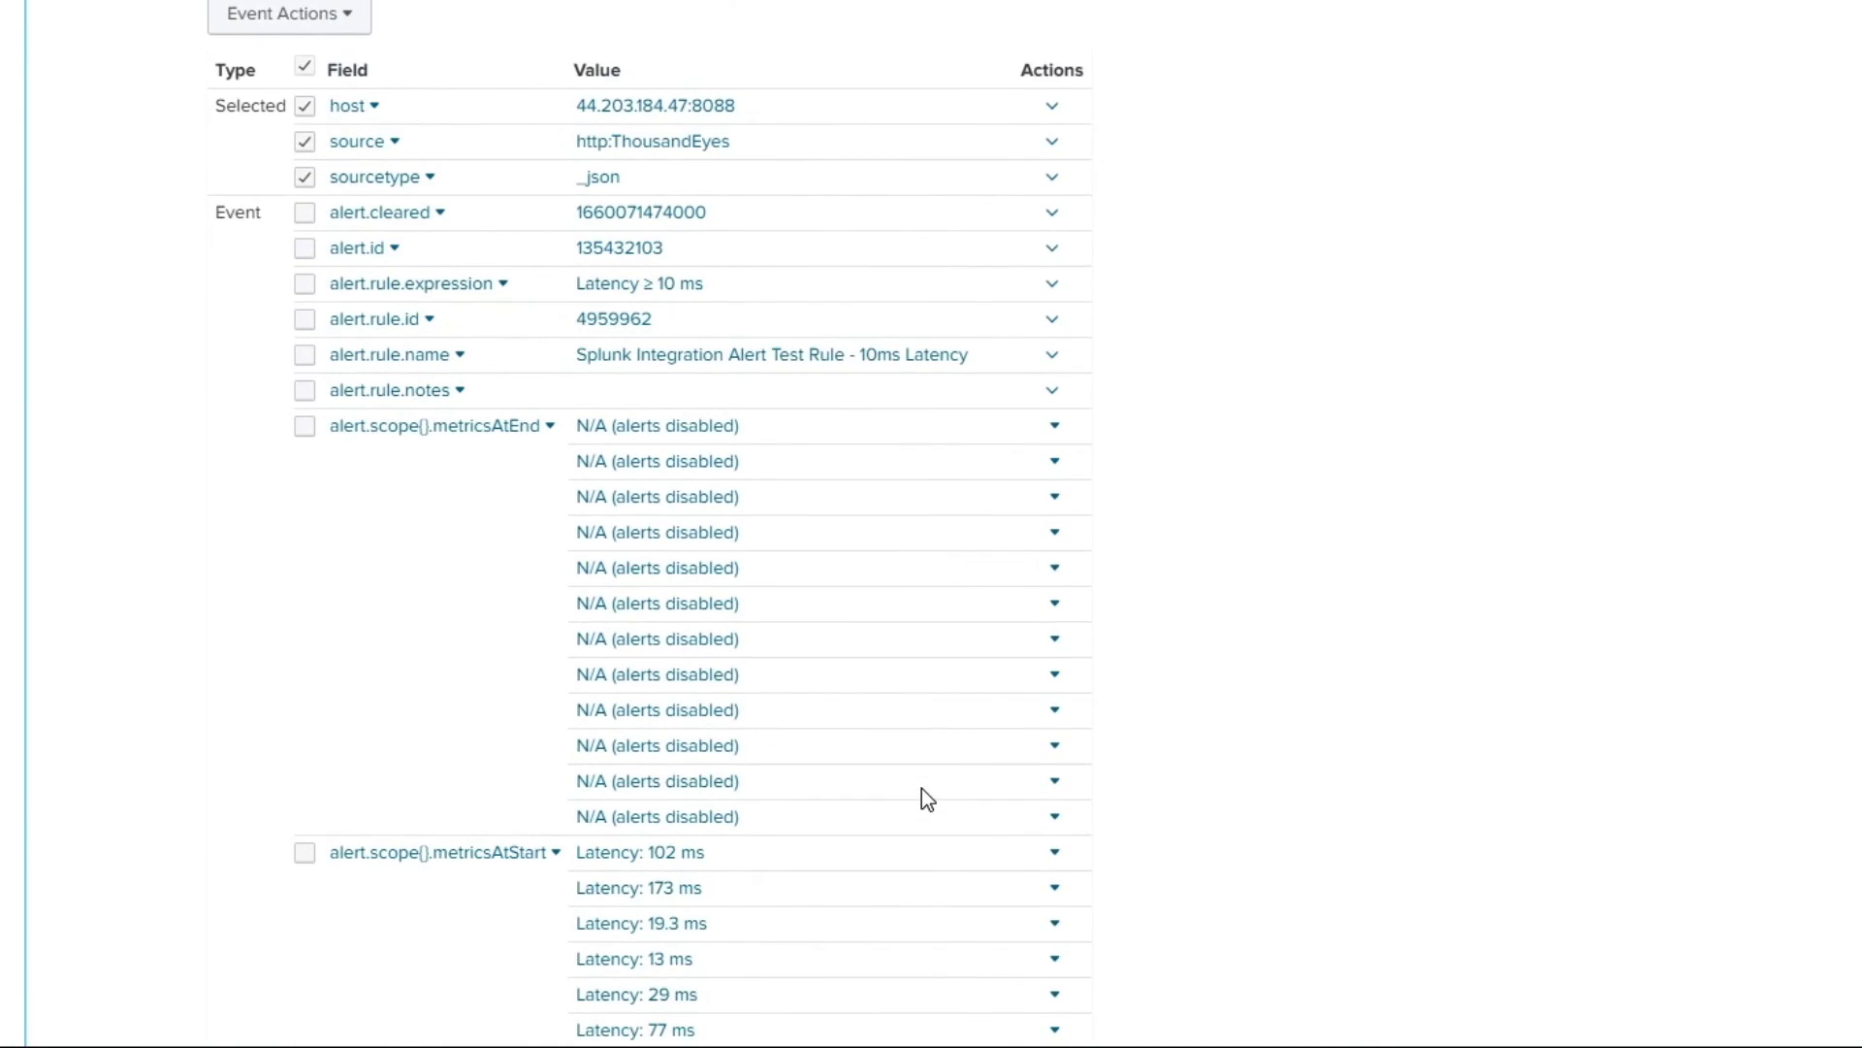